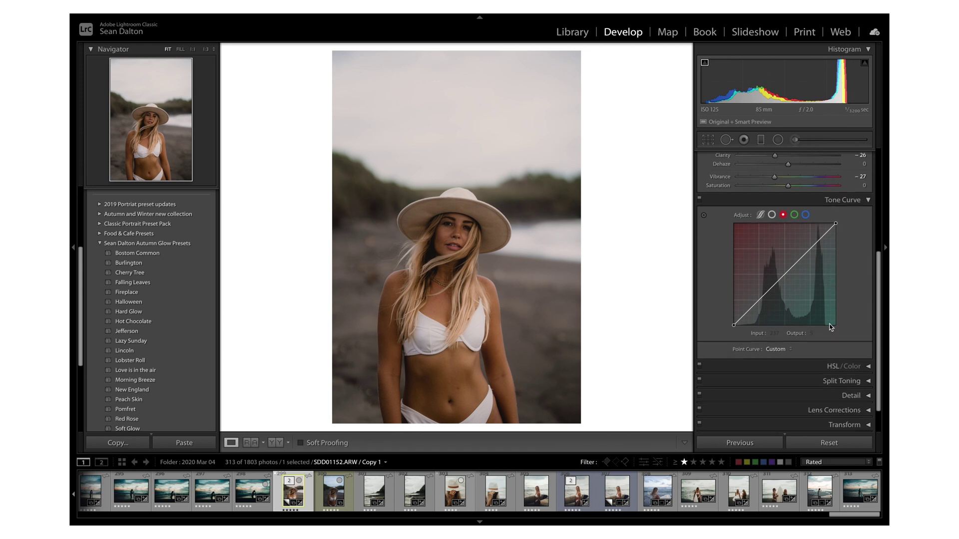
Review the HSL adjustments and turn on Solo Mode so only one Develop adjustment section stays open.
click(805, 359)
scroll(750, 181, down, 6)
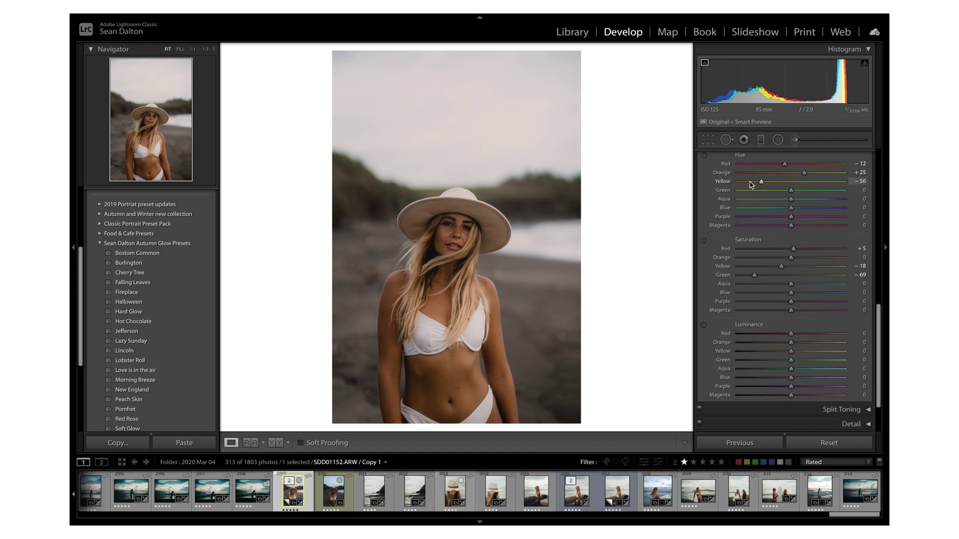
scroll(801, 248, up, 8)
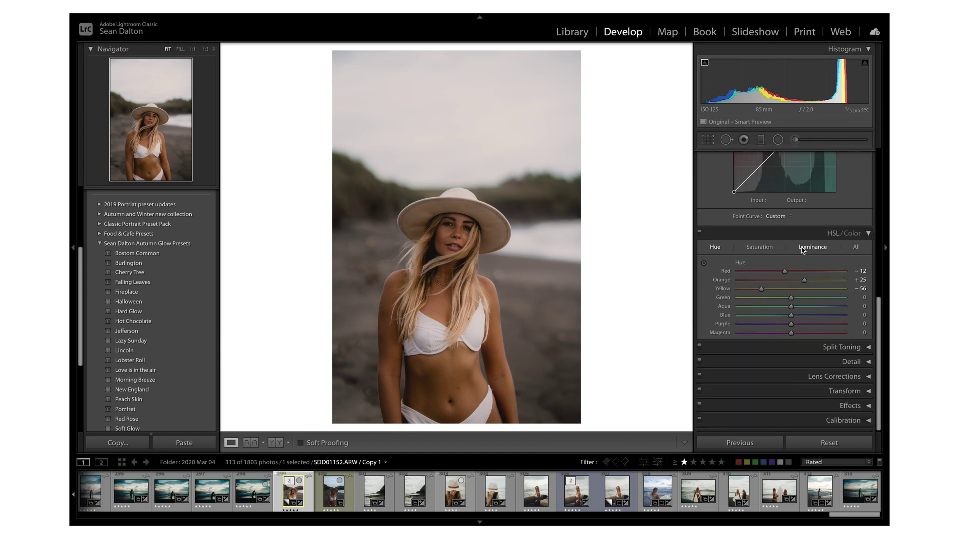
scroll(828, 215, down, 1)
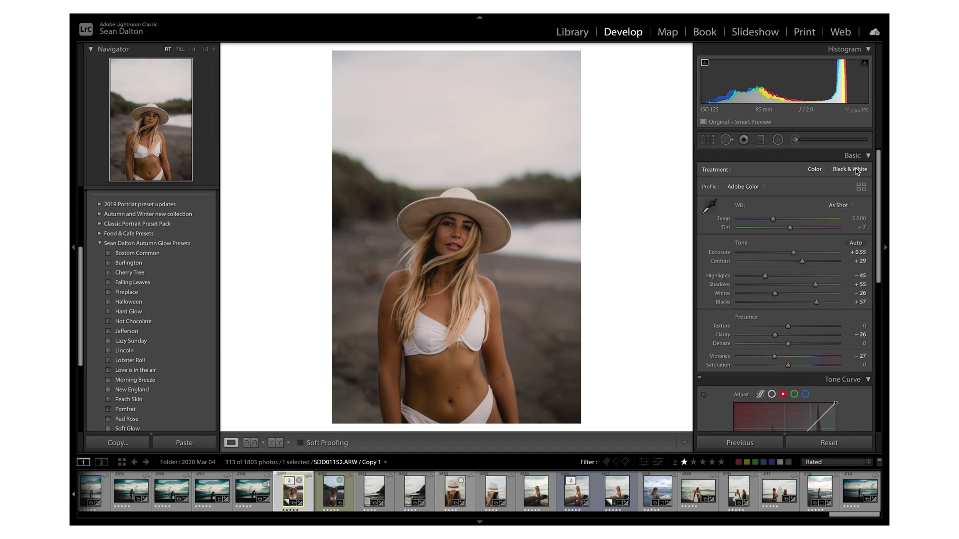
right_click(826, 155)
click(819, 186)
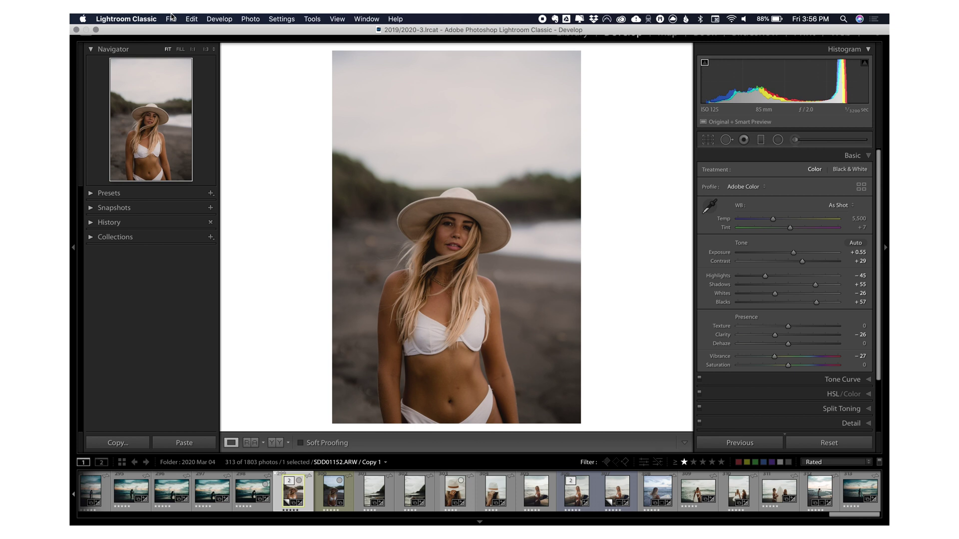
Optimize the catalog.
click(172, 19)
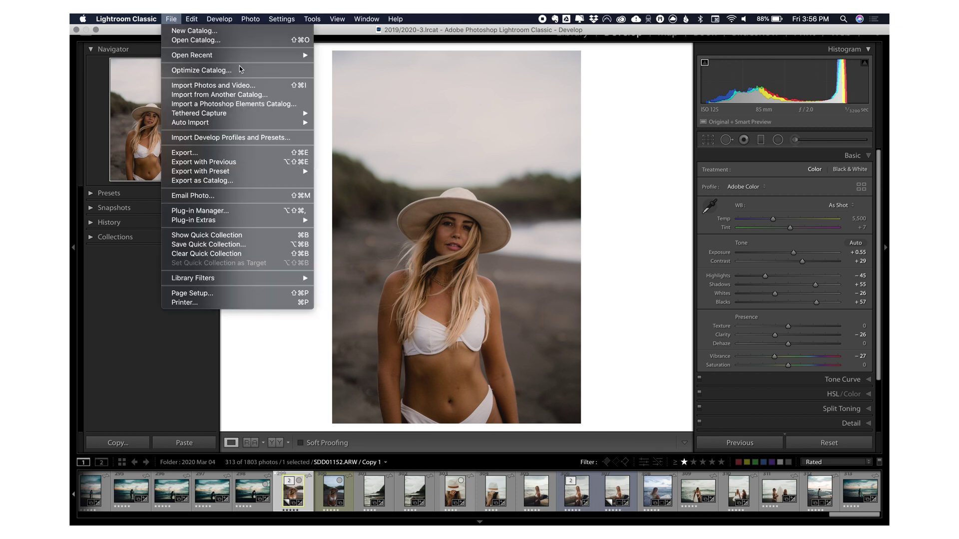
click(252, 72)
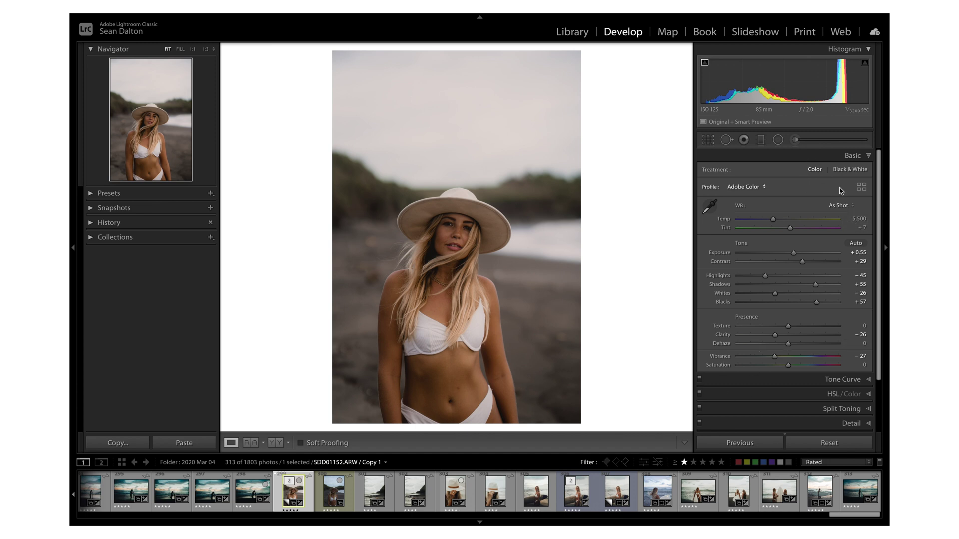
Raise Exposure to +0.80, and reset all Tone and Presence adjustments to their defaults.
drag(796, 253, 795, 253)
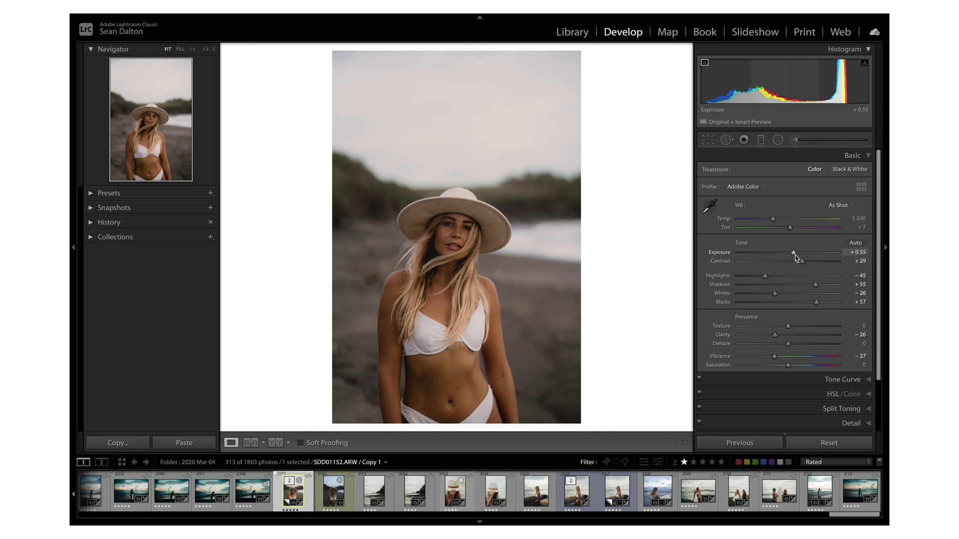
key(alt)
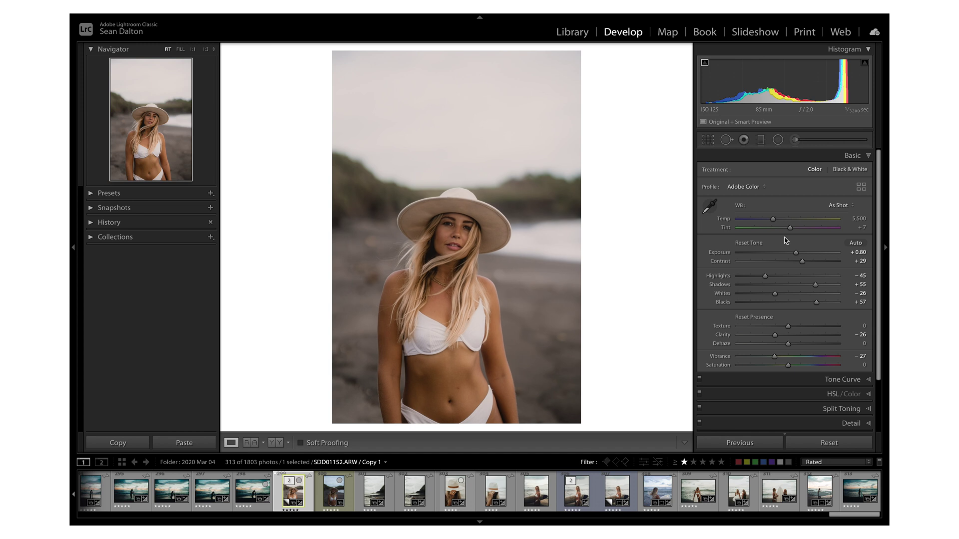
click(756, 243)
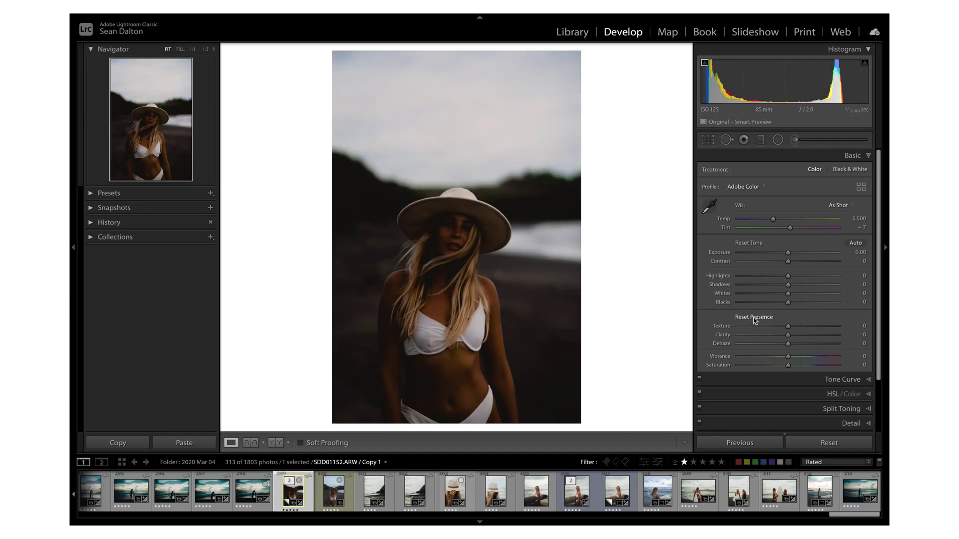
click(753, 317)
Preview highlight clipping with Exposure raised to +3.15, and reset Exposure to its default.
drag(788, 254, 819, 253)
key(alt)
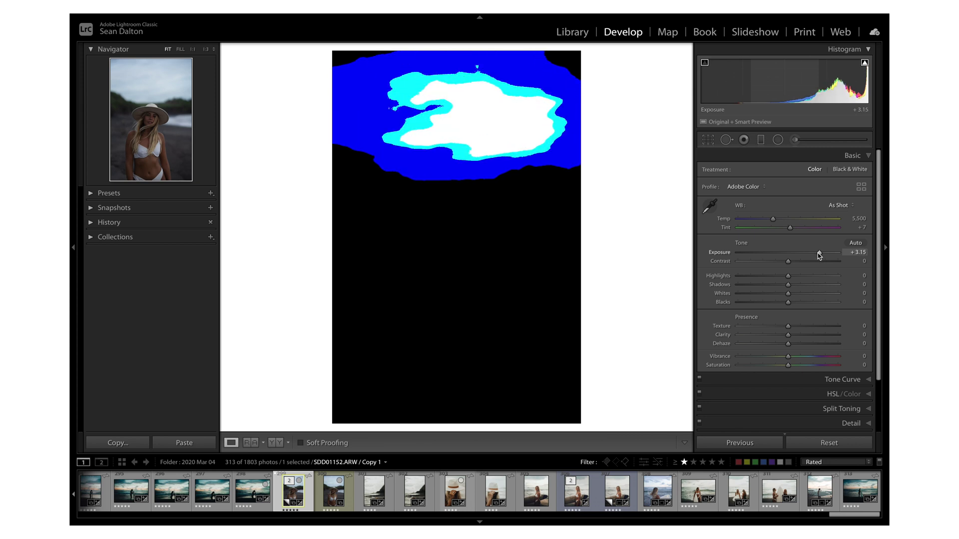
double_click(818, 253)
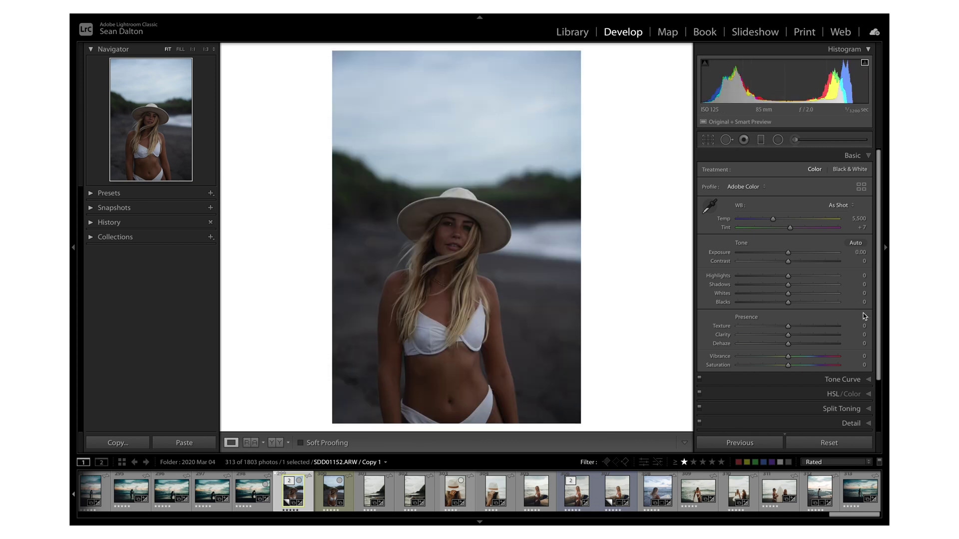
Set the Split Toning highlights Hue to about 187 while previewing the hues at full saturation.
scroll(863, 314, down, 1)
key(ctrl+4)
drag(738, 226, 780, 225)
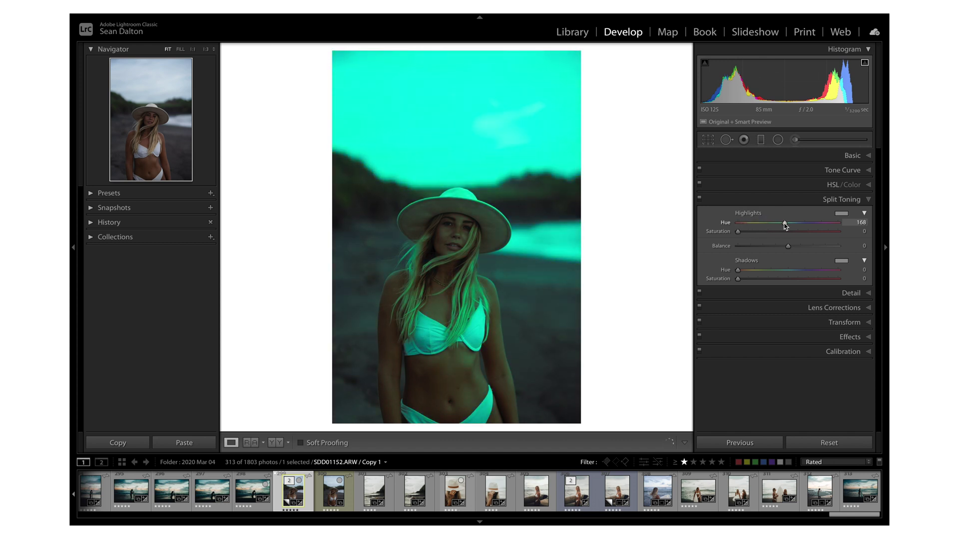
drag(791, 226, 706, 231)
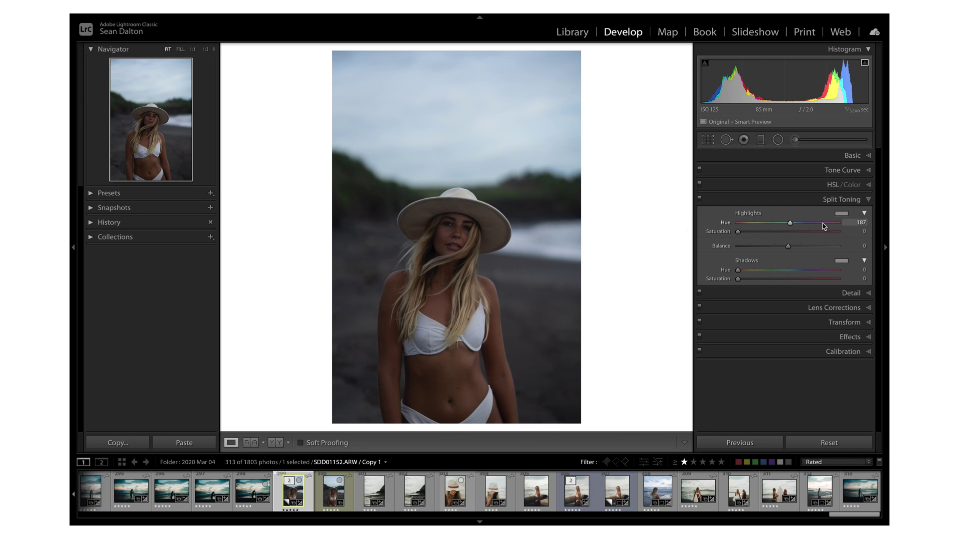
Set Sharpening Amount to 57 and Masking to about 49 while previewing the sharpening mask.
click(838, 291)
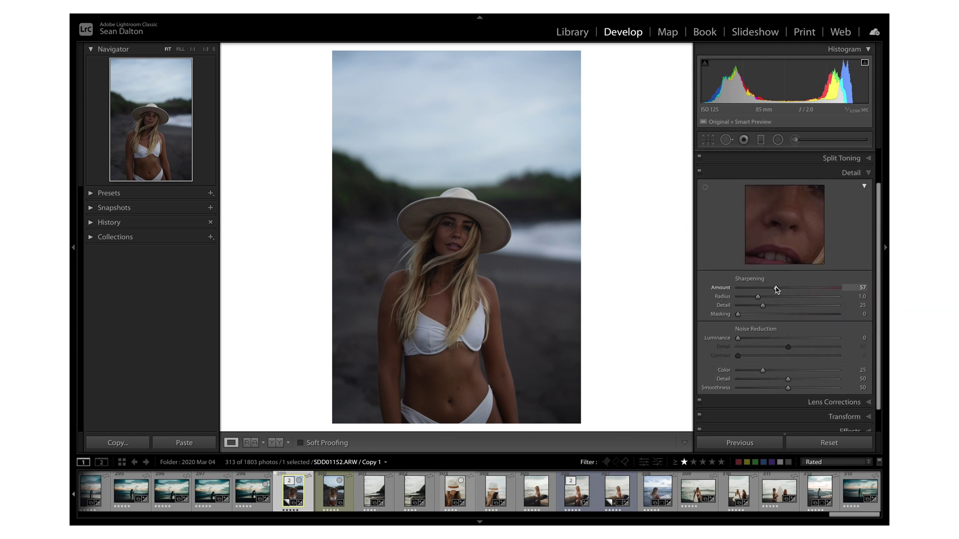
drag(739, 315, 774, 317)
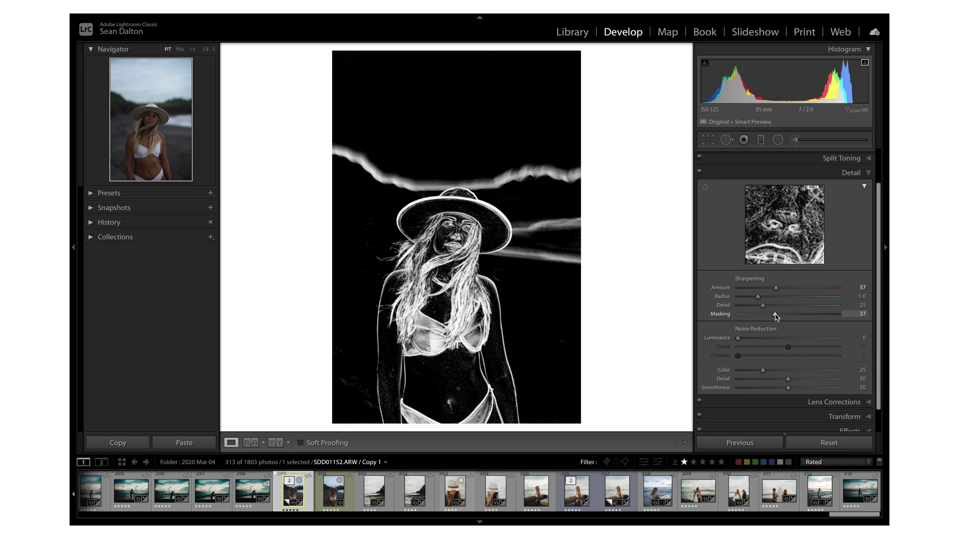
drag(776, 316, 784, 317)
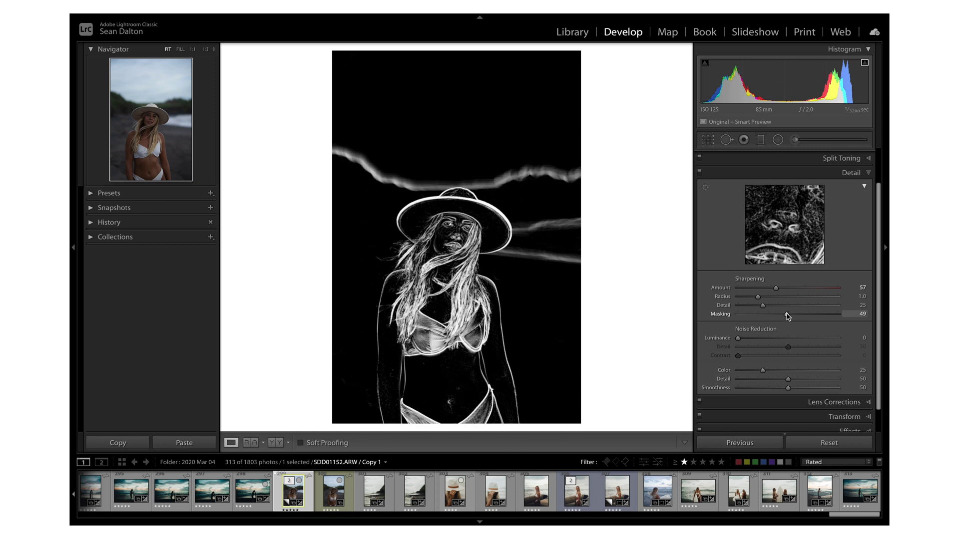
drag(787, 316, 788, 316)
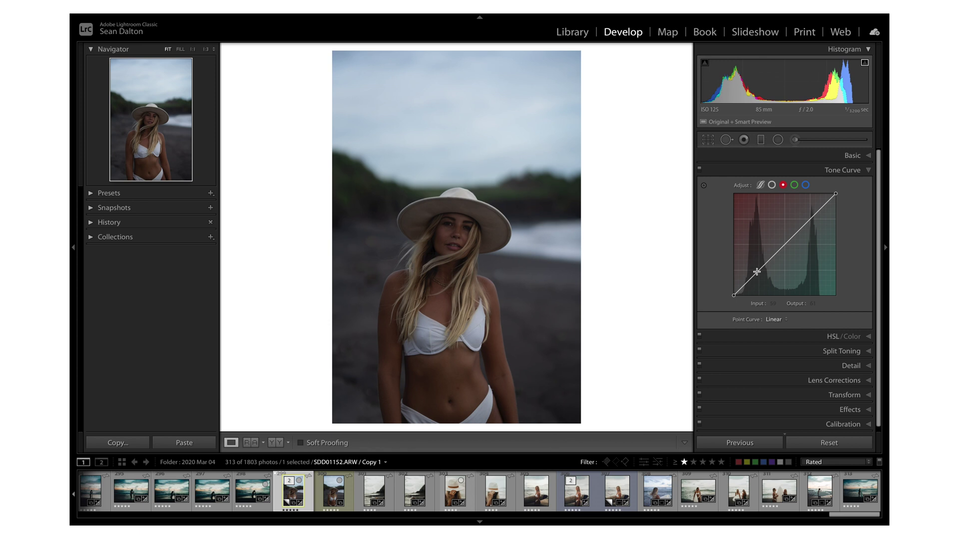
Try pulling the red tone curve down to output 54 at input 67, and remove the added point.
drag(766, 271, 788, 274)
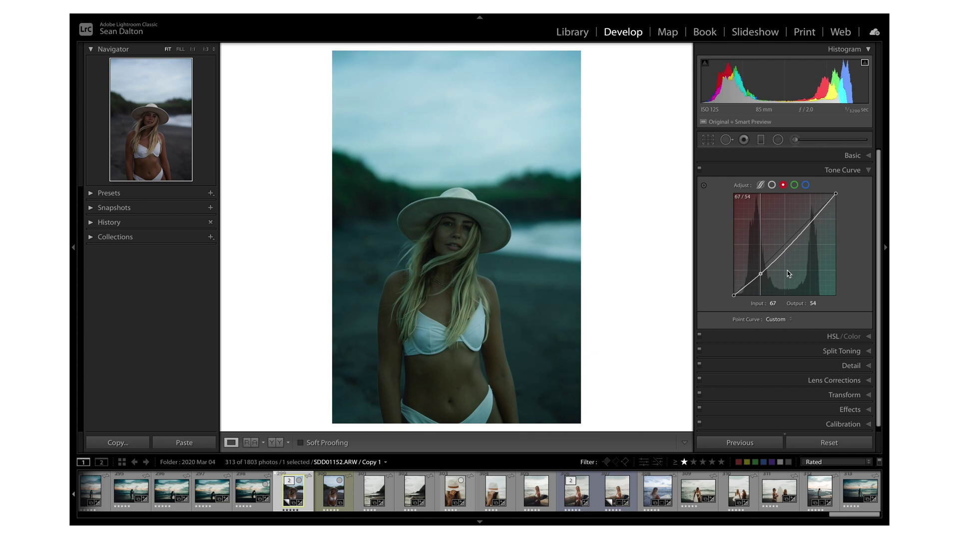
double_click(759, 274)
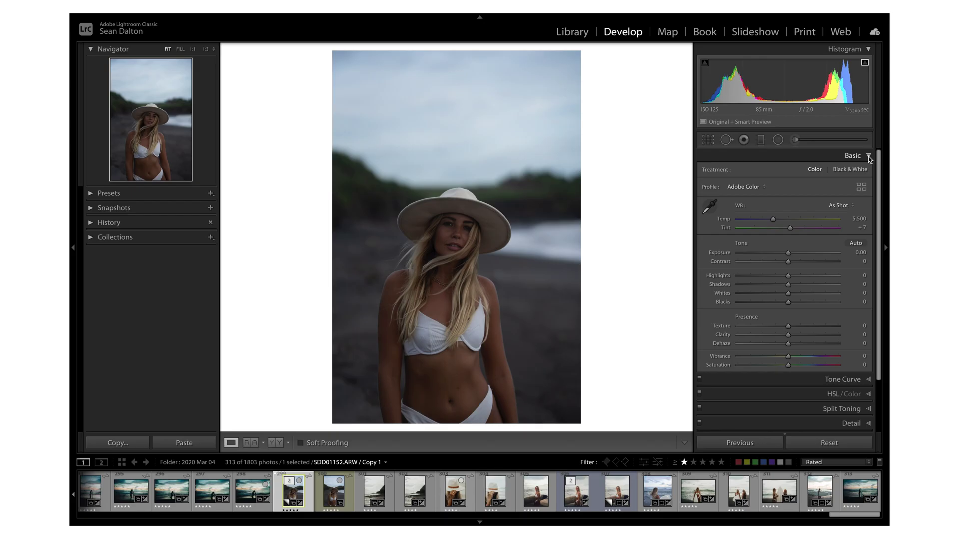
Create a virtual copy of the selected photo and dismiss the sync notice.
right_click(288, 492)
right_click(289, 492)
right_click(287, 492)
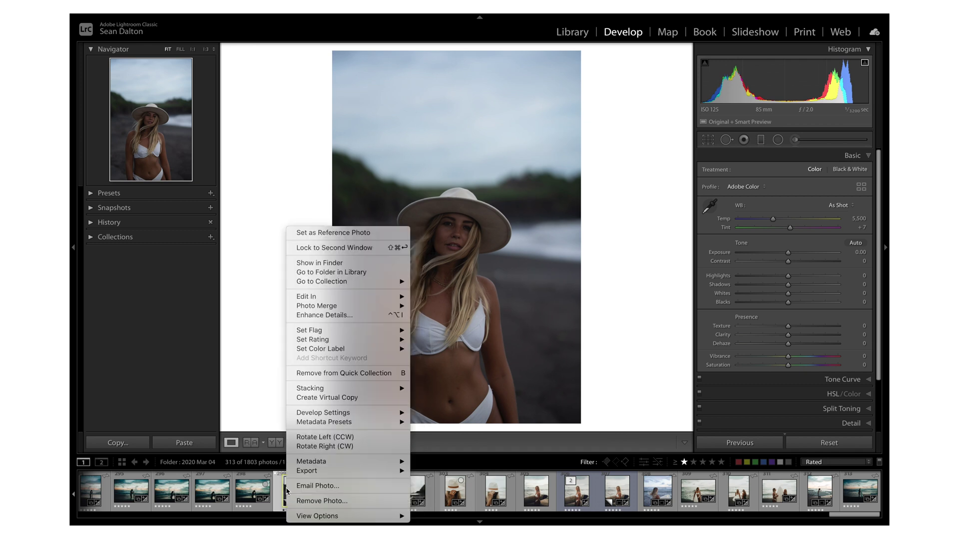
click(350, 399)
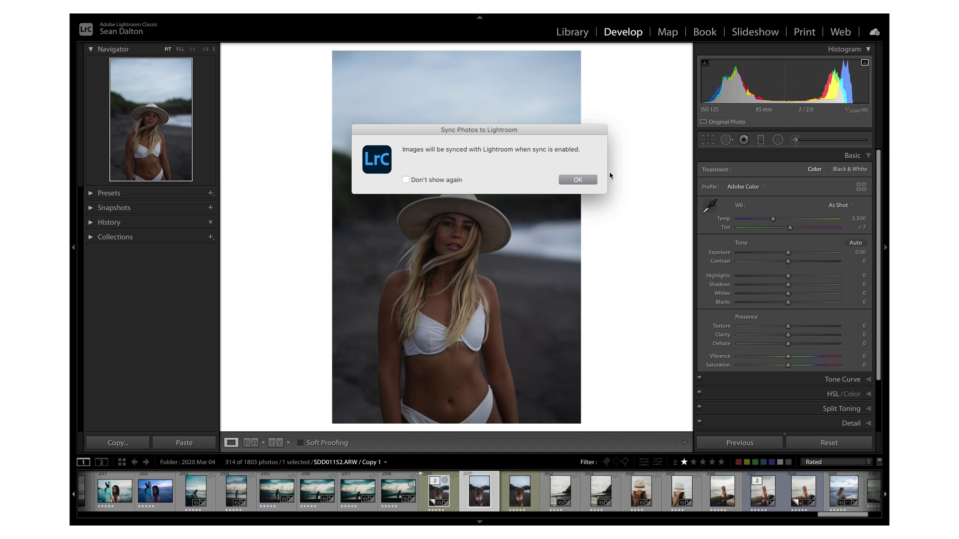
click(577, 180)
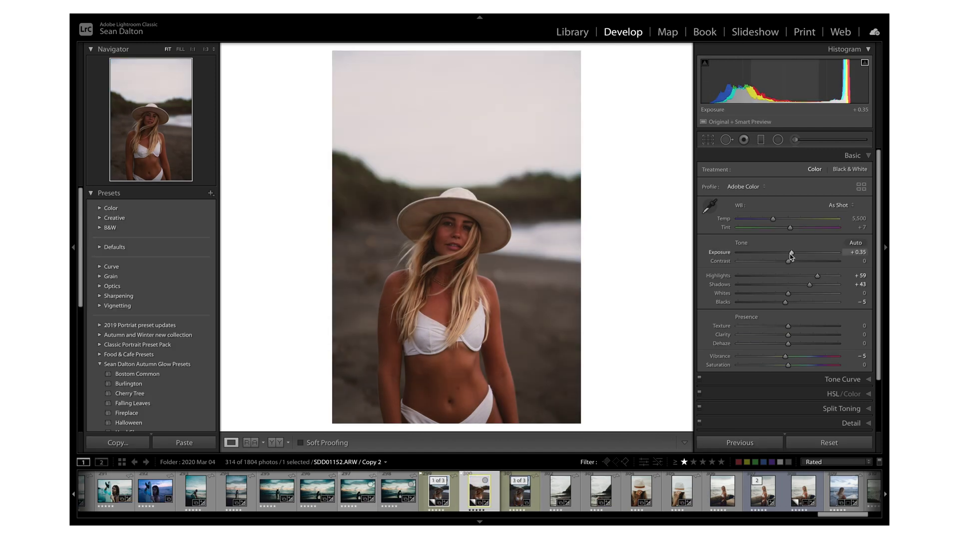
Raise Exposure slightly and shift the colour temperature on the Copy 2 version of the photo.
drag(791, 256, 794, 253)
drag(777, 219, 769, 222)
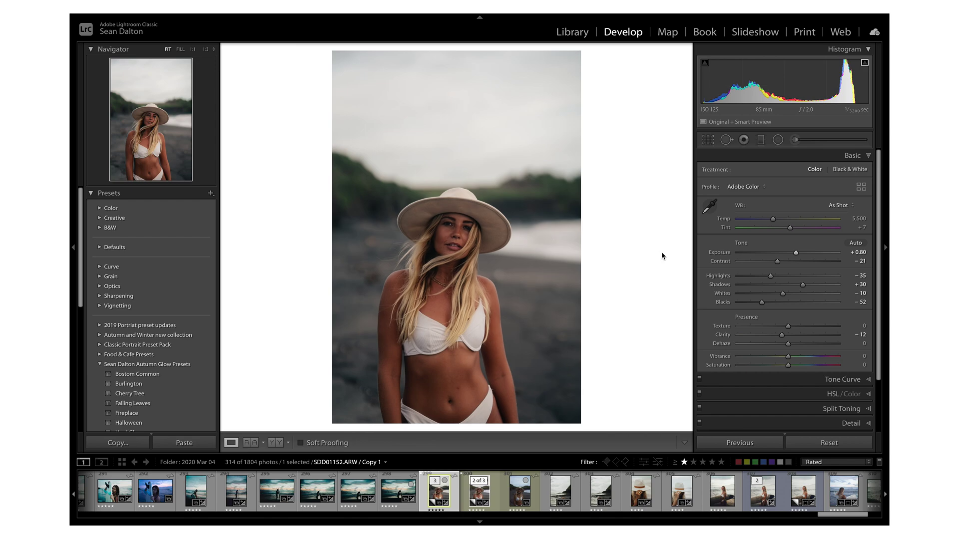
Compare the edited Copy 1 with its original, first full-frame and then side by side.
key(backslash)
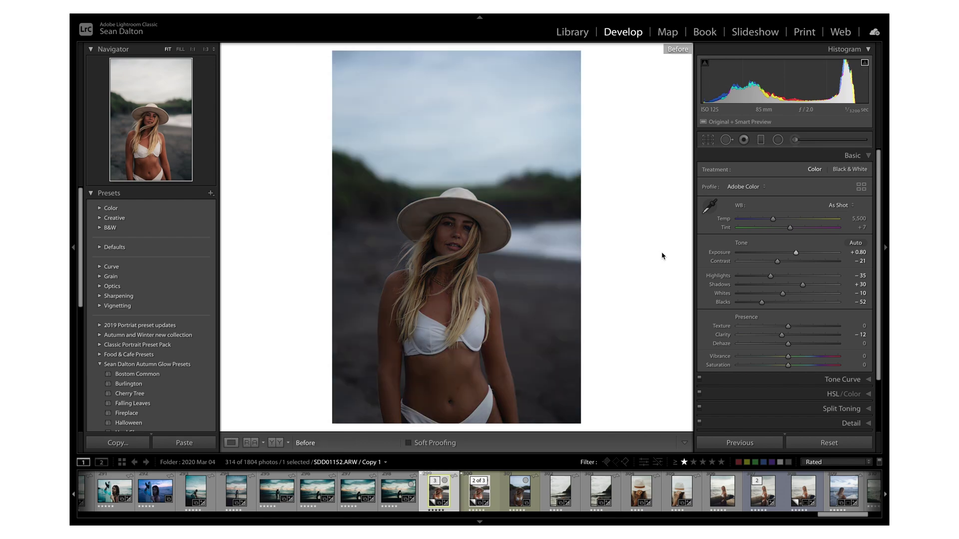
key(backslash)
key(y)
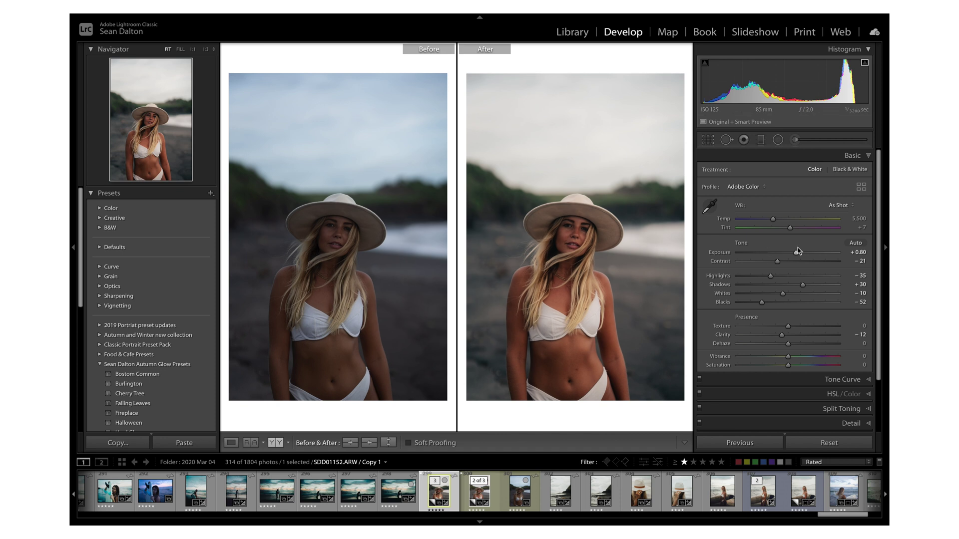
Try slightly lowering the Tint in the white balance of Copy 1.
click(772, 218)
drag(789, 230, 784, 226)
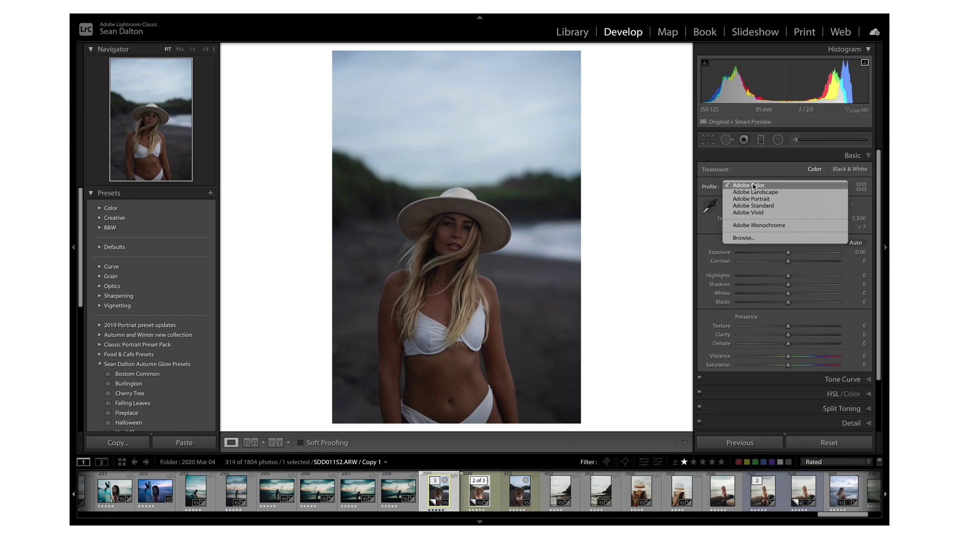
Examine the profile choices in the Basic adjustments without changing the Adobe Color profile.
click(790, 182)
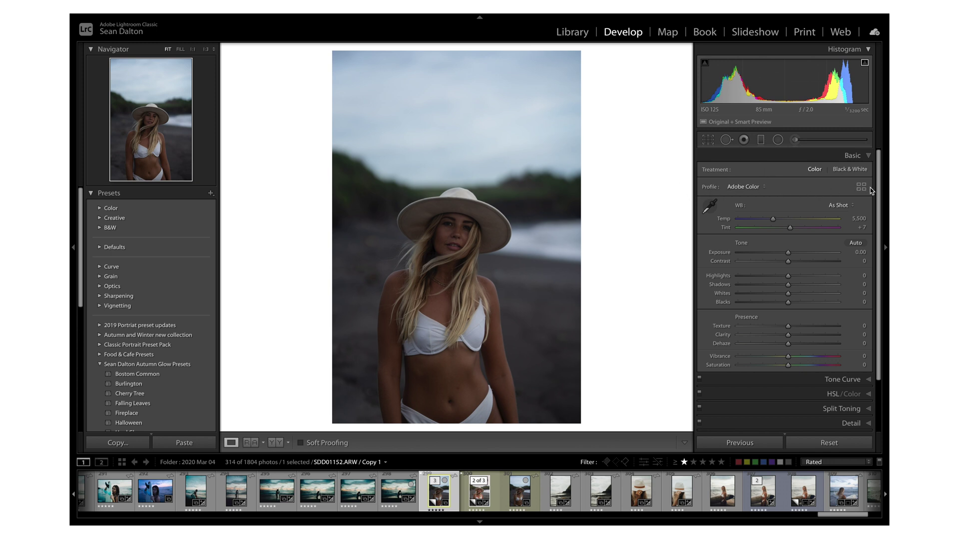
click(751, 187)
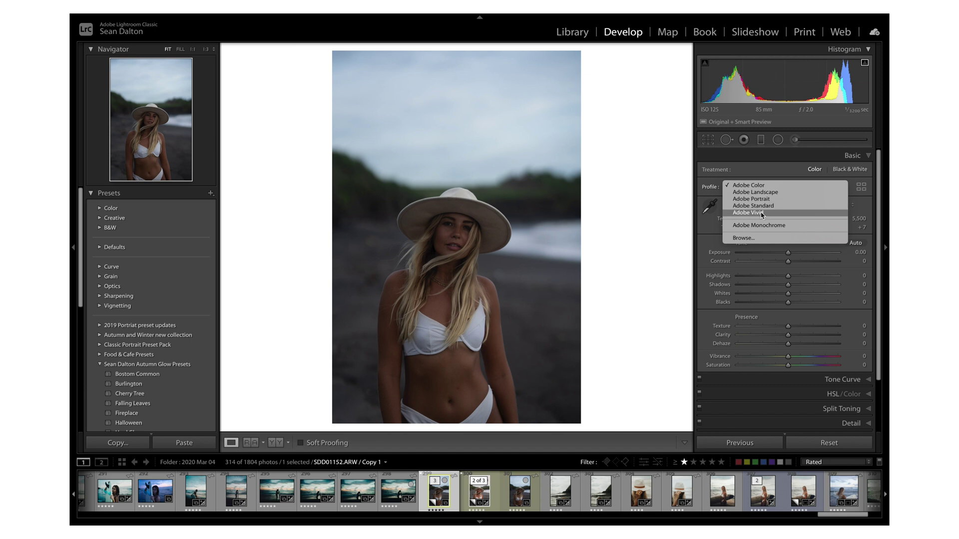
click(789, 171)
Apply the Camera Portrait profile from the Camera Matching group in the Profile Browser and compare it with the original.
click(861, 186)
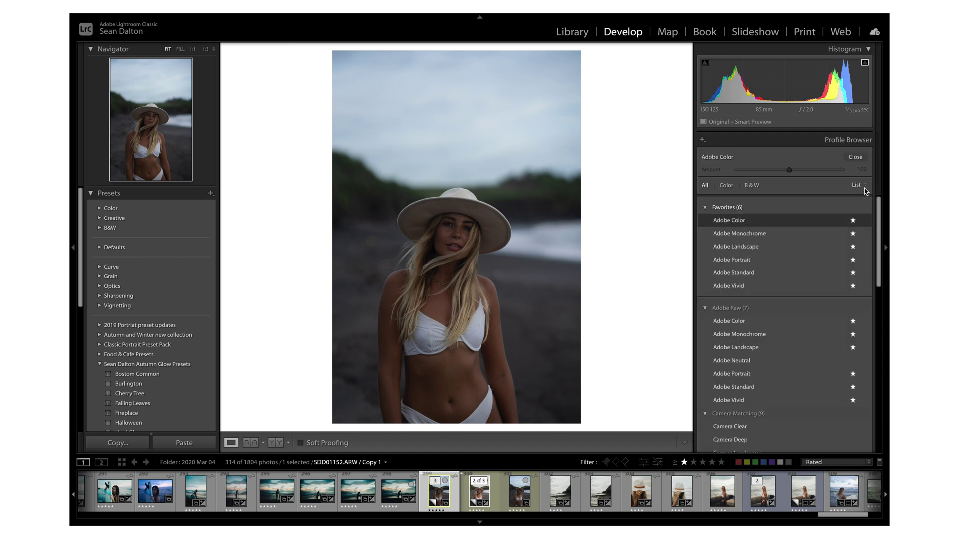
scroll(819, 250, down, 3)
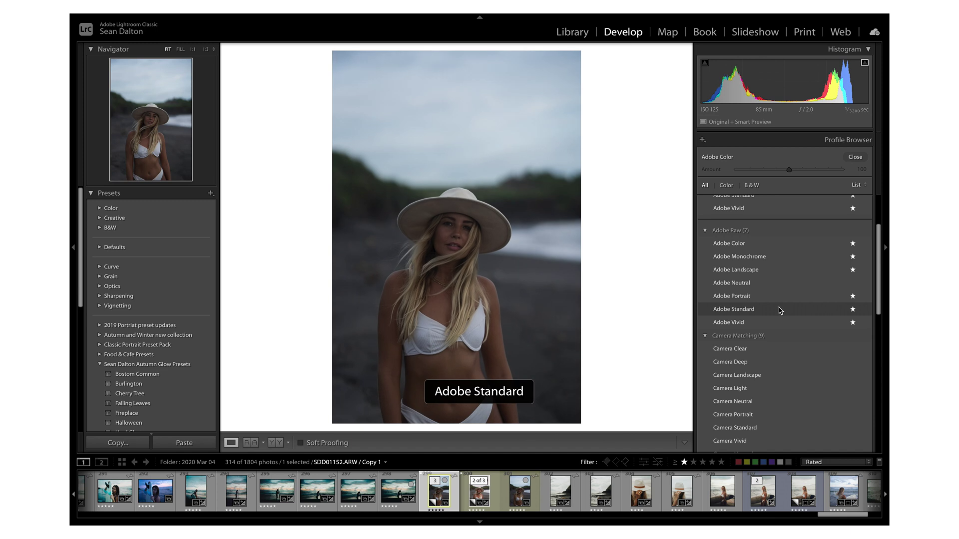
scroll(777, 320, down, 2)
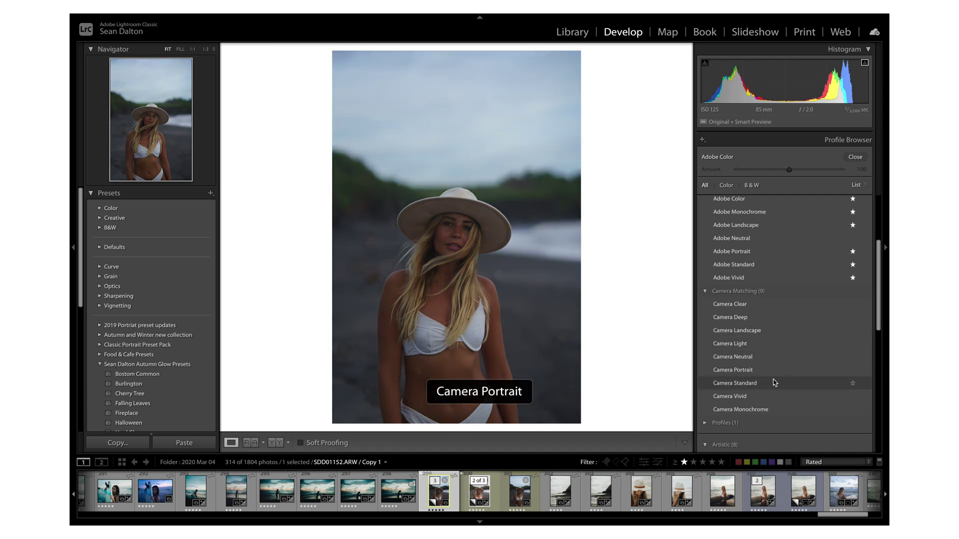
click(776, 370)
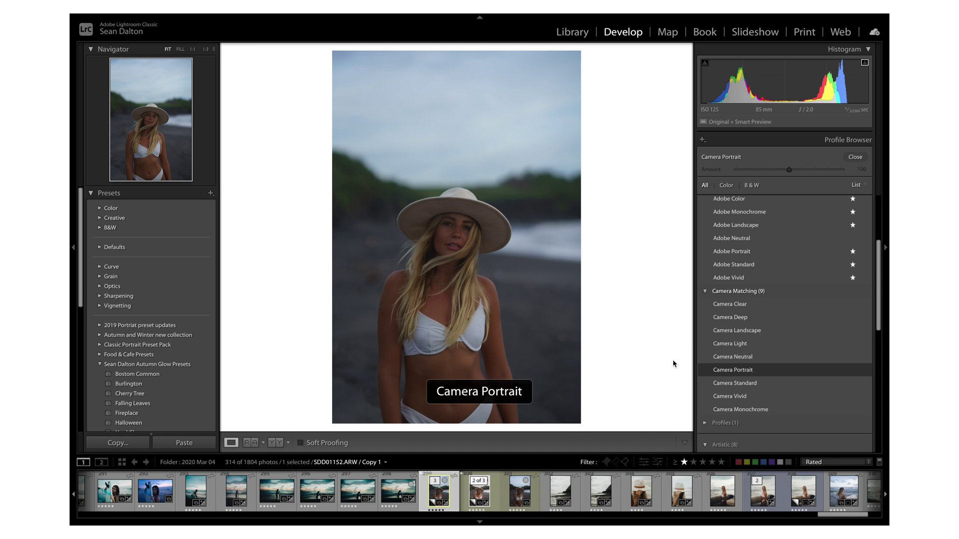
key(backslash)
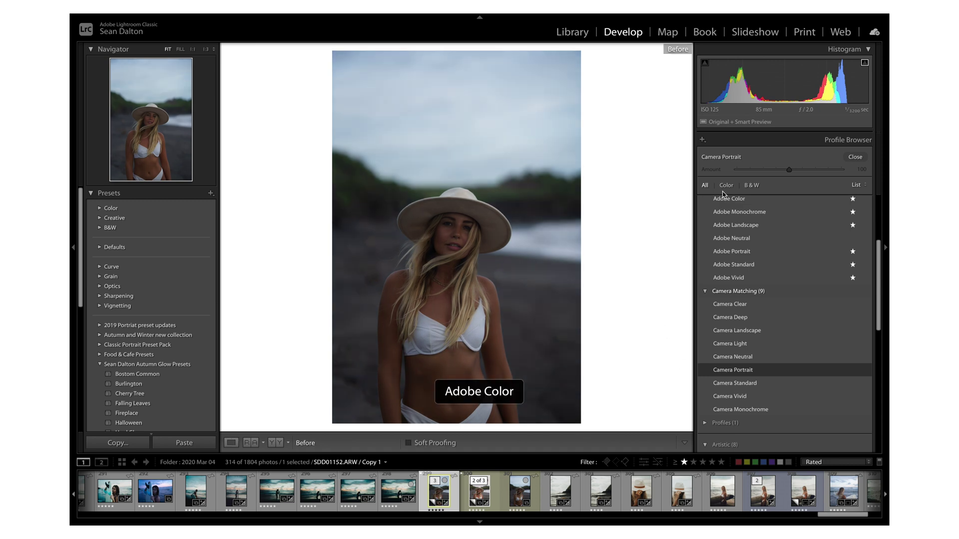
key(backslash)
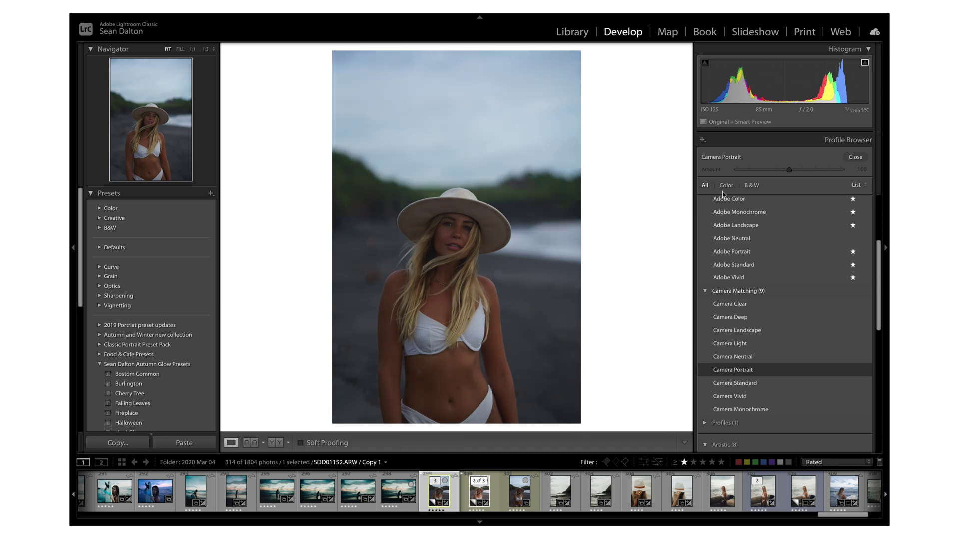
Try the Camera Landscape profile, and apply Camera Clear instead.
click(733, 329)
click(747, 306)
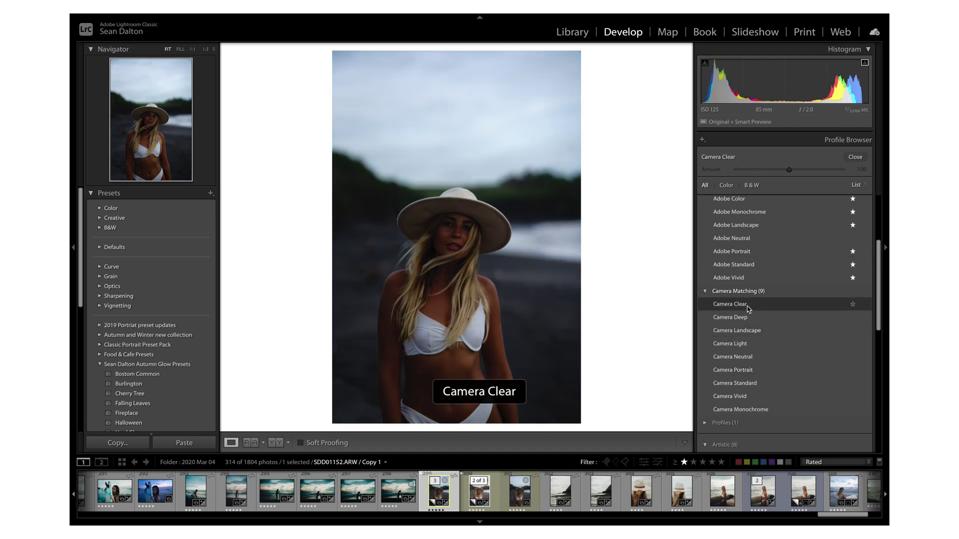
Apply the Adobe Portrait profile and preview the Artistic profiles in the Profile Browser.
click(755, 252)
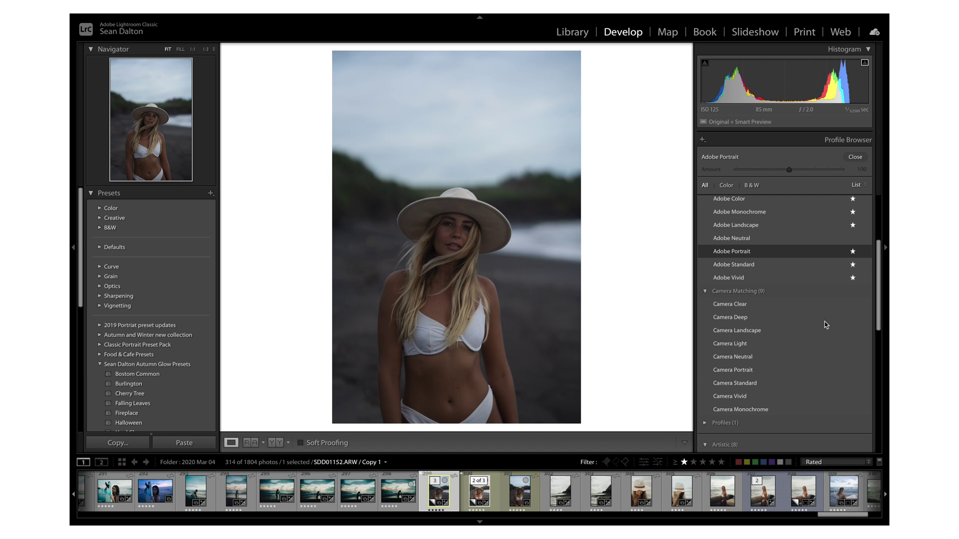
scroll(826, 342, down, 5)
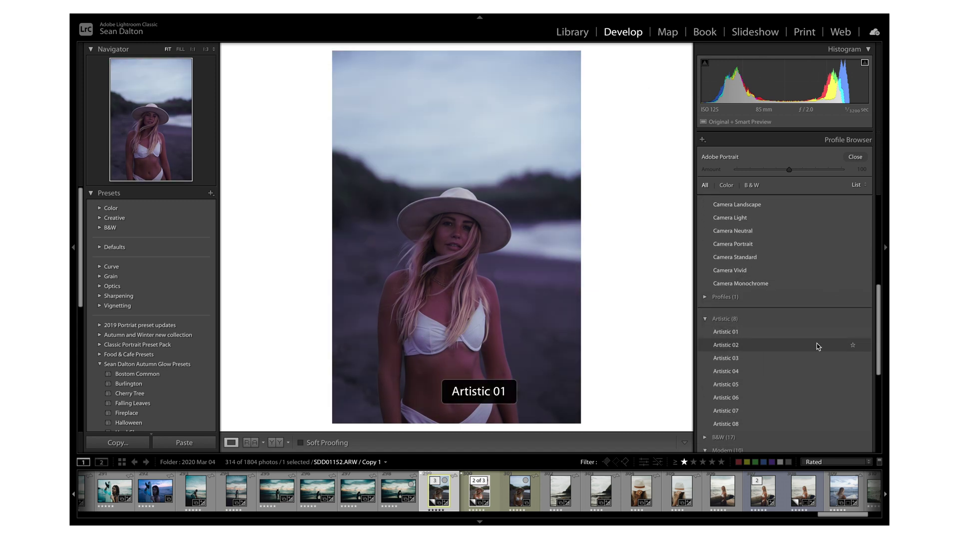
scroll(811, 372, down, 2)
scroll(810, 375, up, 10)
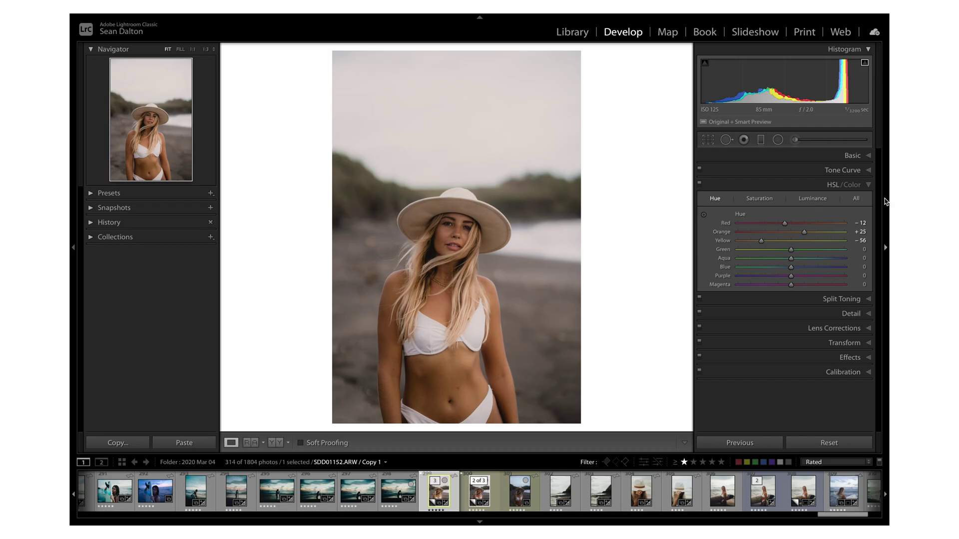
Adjust Hue directly on the skin and background hills with HSL targeted adjustment, to Red -16, Orange -2, Green +8 and Aqua -9.
click(762, 203)
click(821, 199)
click(714, 198)
click(704, 216)
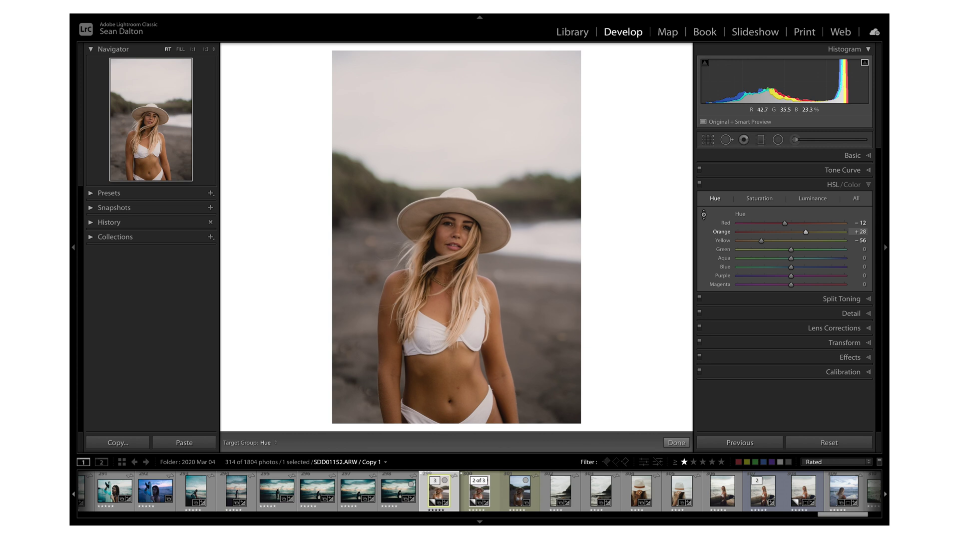
drag(452, 260, 452, 300)
mouse_move(452, 279)
mouse_down()
mouse_move(451, 240)
mouse_move(451, 309)
mouse_move(452, 288)
mouse_up()
mouse_move(368, 199)
mouse_down()
mouse_move(359, 220)
mouse_move(359, 145)
mouse_move(359, 220)
mouse_move(351, 192)
mouse_up()
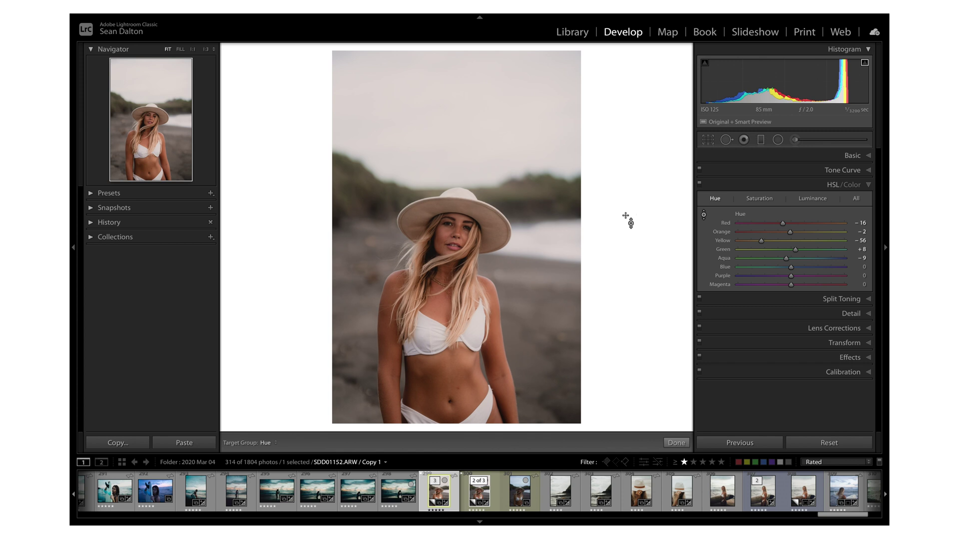
Try a black-and-white conversion, using targeted adjustment on face and sand to set Orange +15, Blue +57 and Purple +1.
key(v)
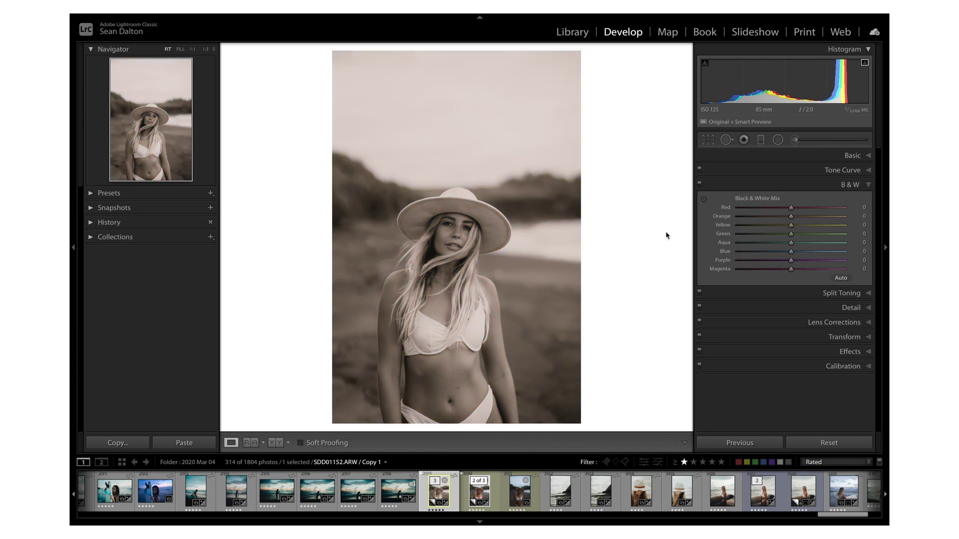
click(704, 200)
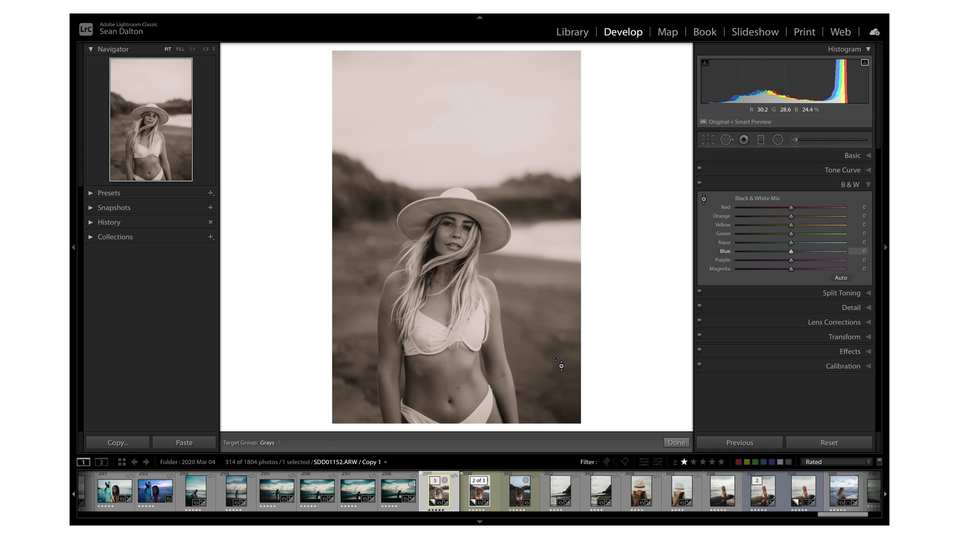
drag(449, 279, 449, 254)
mouse_move(554, 319)
mouse_down()
mouse_move(554, 344)
mouse_move(559, 332)
mouse_up()
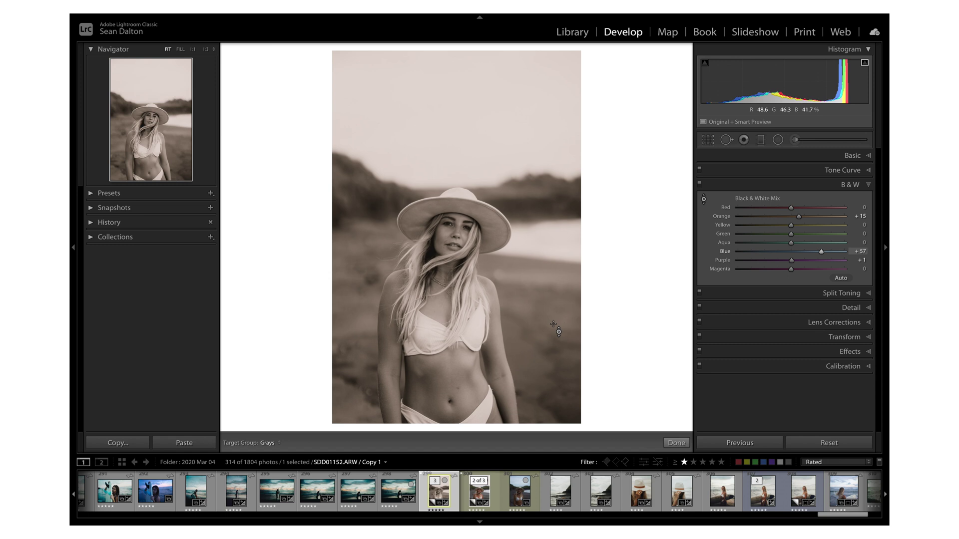
click(703, 198)
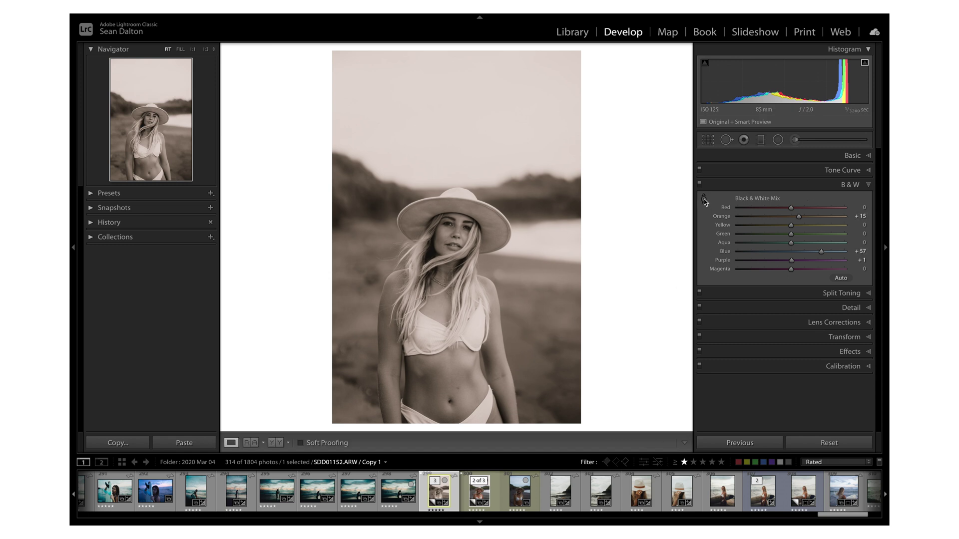
click(865, 186)
click(866, 185)
click(866, 186)
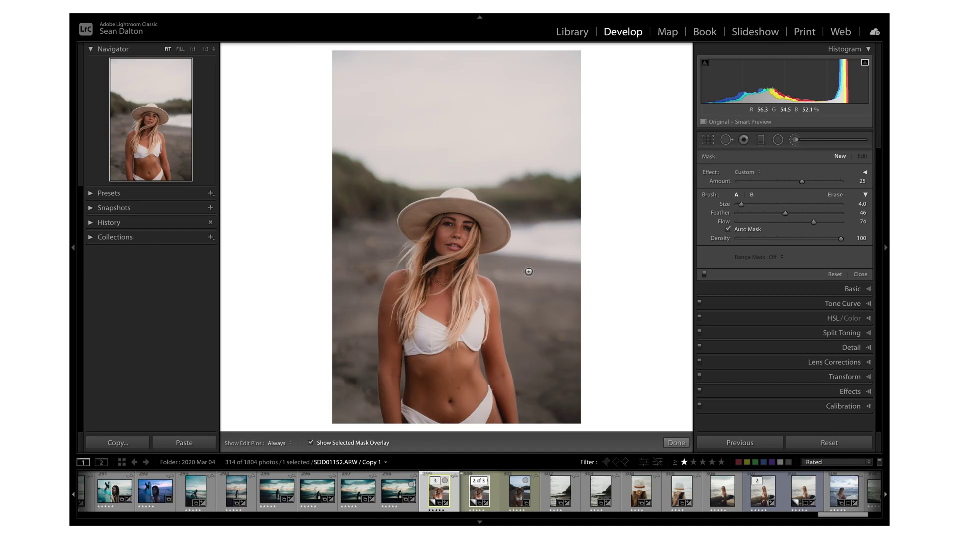
Paint an Auto Mask brush adjustment of size 11 over the face at 1:1, with the mask overlay on and edit pins hidden while painting.
scroll(529, 271, up, 2)
click(146, 121)
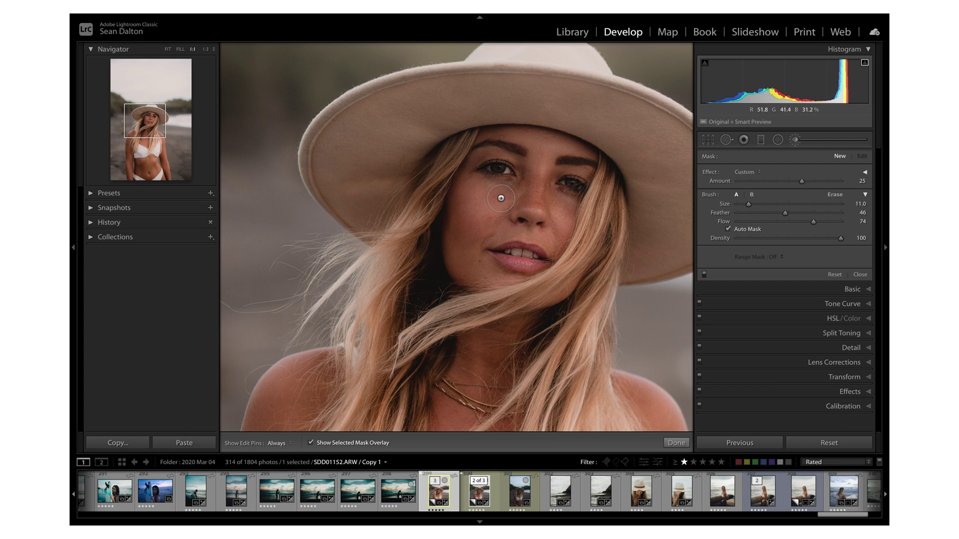
key(o)
drag(481, 220, 503, 203)
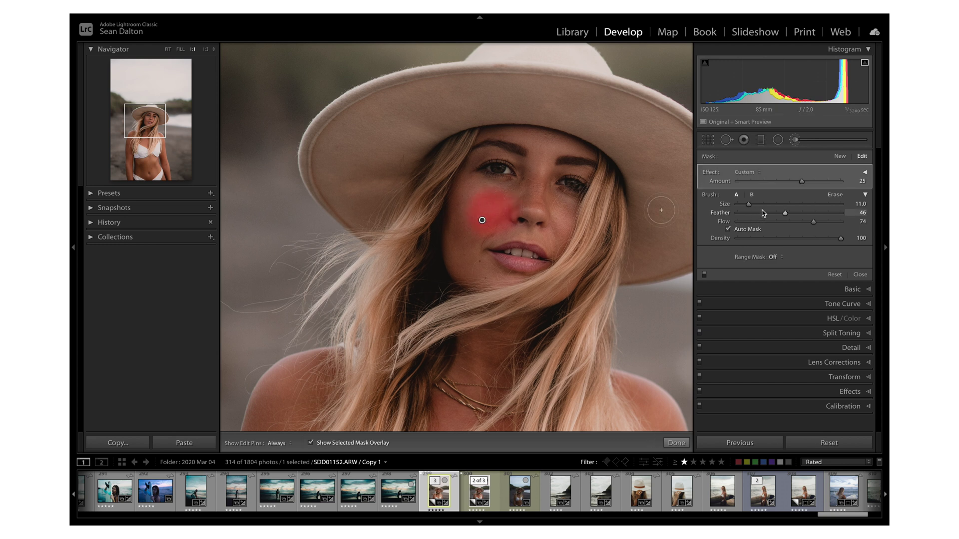
key(h)
mouse_move(486, 192)
mouse_down()
mouse_move(524, 182)
mouse_move(494, 191)
mouse_move(478, 182)
mouse_move(455, 256)
mouse_move(460, 265)
mouse_move(479, 265)
mouse_move(481, 229)
mouse_move(501, 227)
mouse_move(507, 230)
mouse_move(482, 250)
mouse_move(481, 268)
mouse_move(504, 277)
mouse_move(477, 265)
mouse_move(484, 235)
mouse_move(517, 194)
mouse_move(536, 212)
mouse_up()
mouse_move(562, 208)
mouse_down()
mouse_move(538, 141)
mouse_move(487, 137)
mouse_move(589, 158)
mouse_move(551, 147)
mouse_move(527, 154)
mouse_move(532, 190)
mouse_move(556, 220)
mouse_move(556, 249)
mouse_move(511, 233)
mouse_move(488, 258)
mouse_move(489, 280)
mouse_move(519, 281)
mouse_up()
key(h)
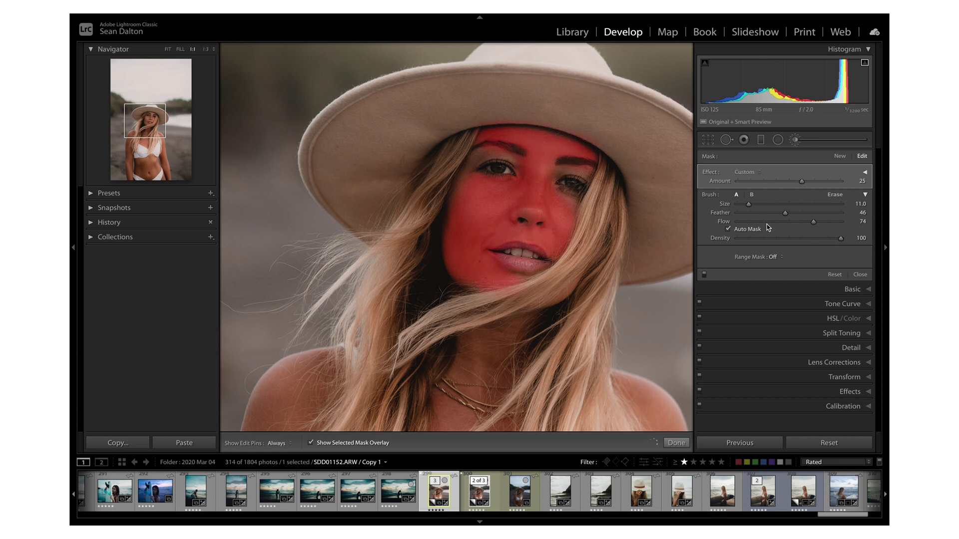
Extend the brushed mask further across the face with the edit pins hidden, and discard the mask.
key(h)
mouse_move(543, 217)
mouse_down()
mouse_move(483, 151)
mouse_move(487, 187)
mouse_move(532, 197)
mouse_move(480, 153)
mouse_move(569, 217)
mouse_up()
key(h)
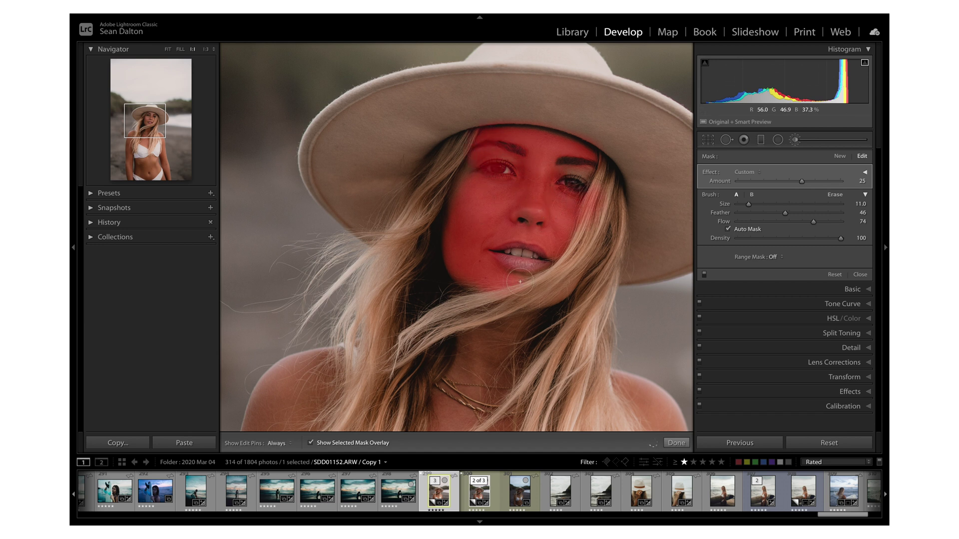
key(h)
key(Return)
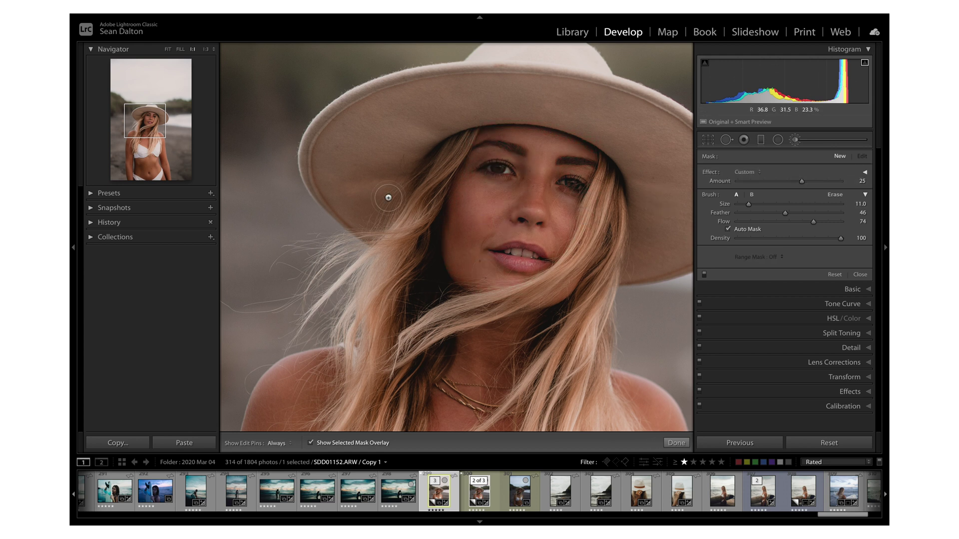
Draw a large radial filter around the woman with the whole photo in view, centre it on her and invert the mask.
click(168, 49)
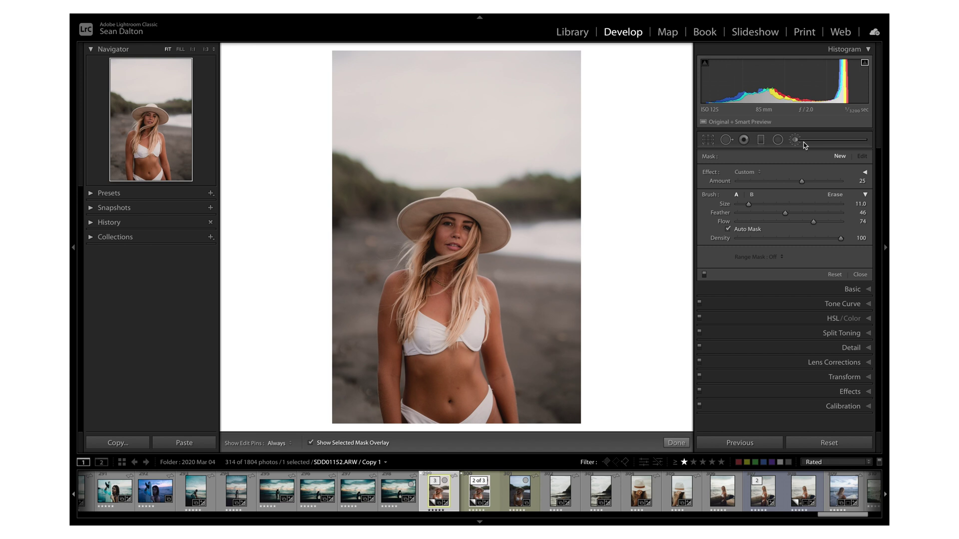
click(775, 140)
click(759, 140)
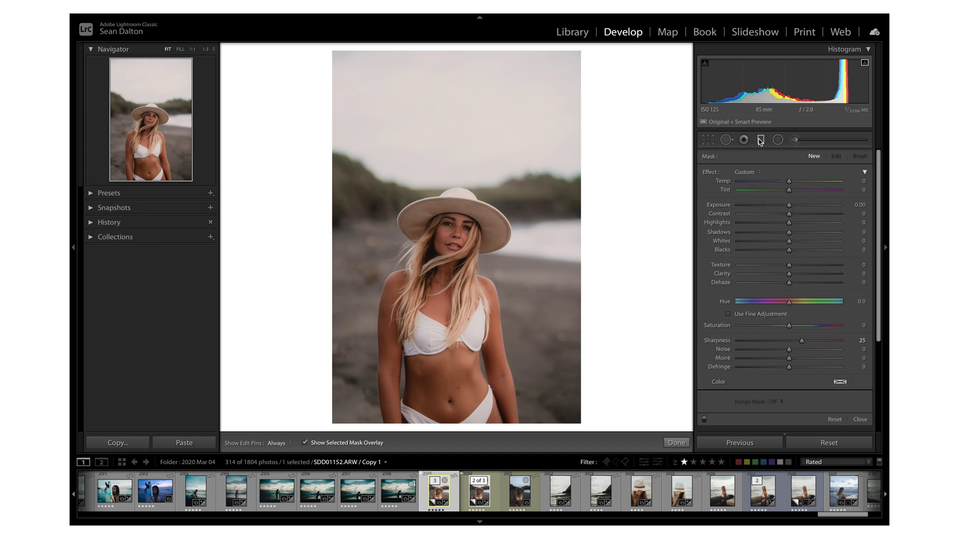
click(782, 144)
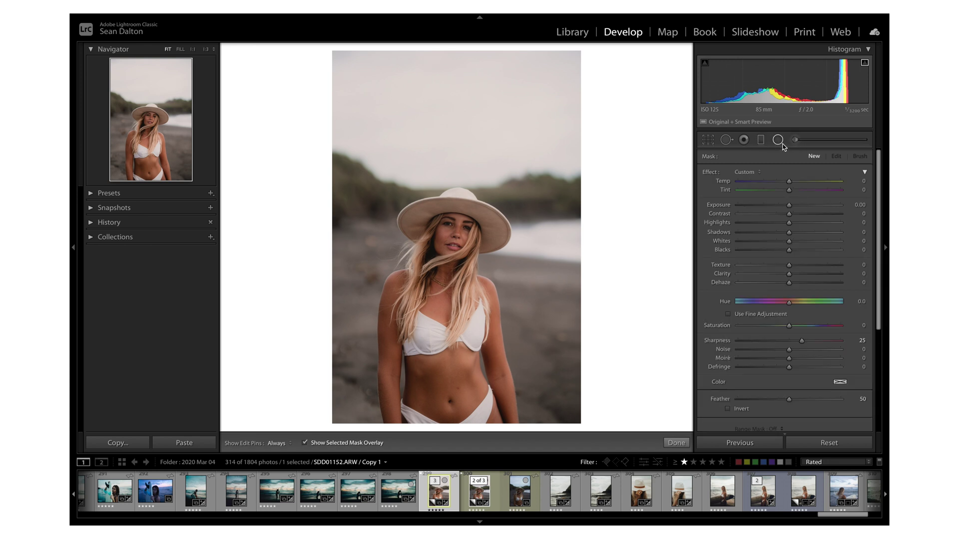
drag(439, 282, 593, 480)
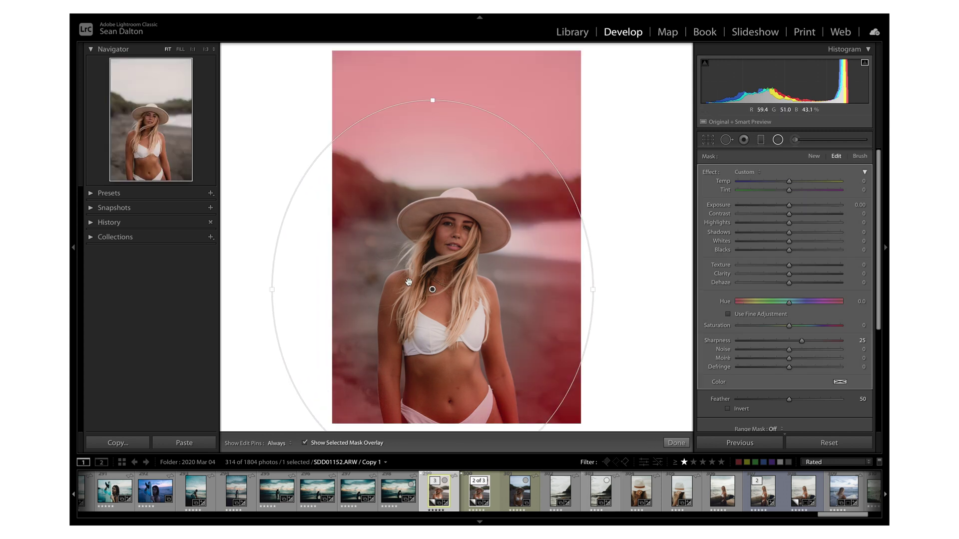
drag(432, 289, 444, 289)
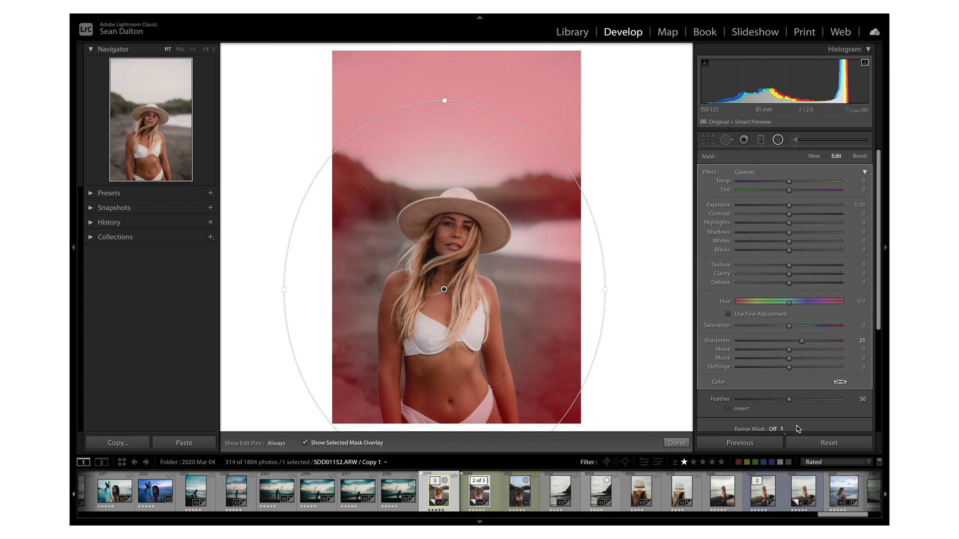
click(728, 408)
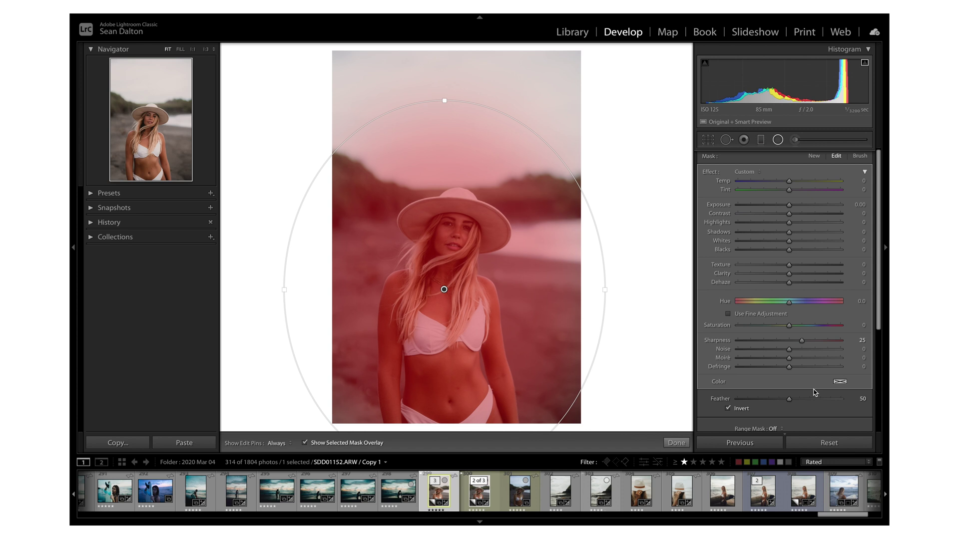
Limit the radial filter to the skin with a Color range mask sampled from her shoulder.
scroll(814, 392, down, 2)
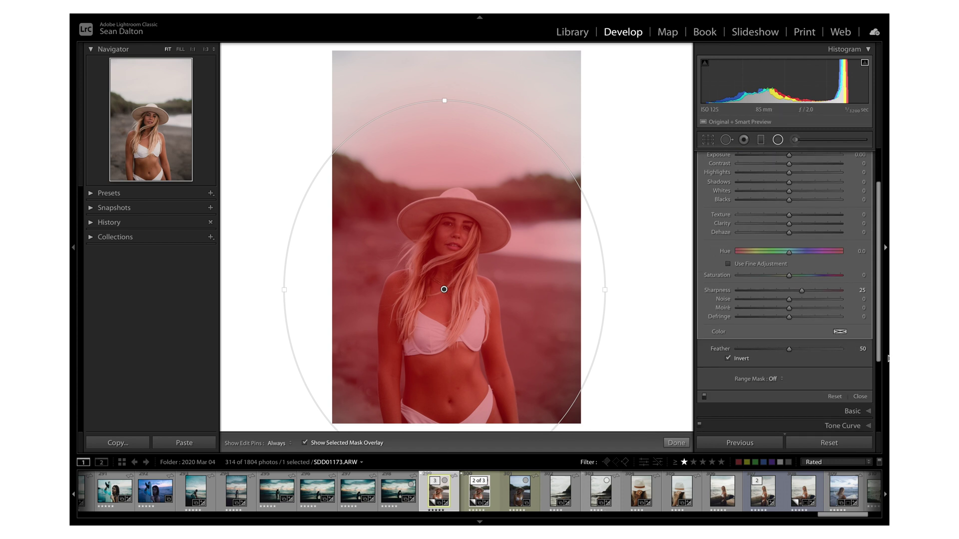
click(777, 379)
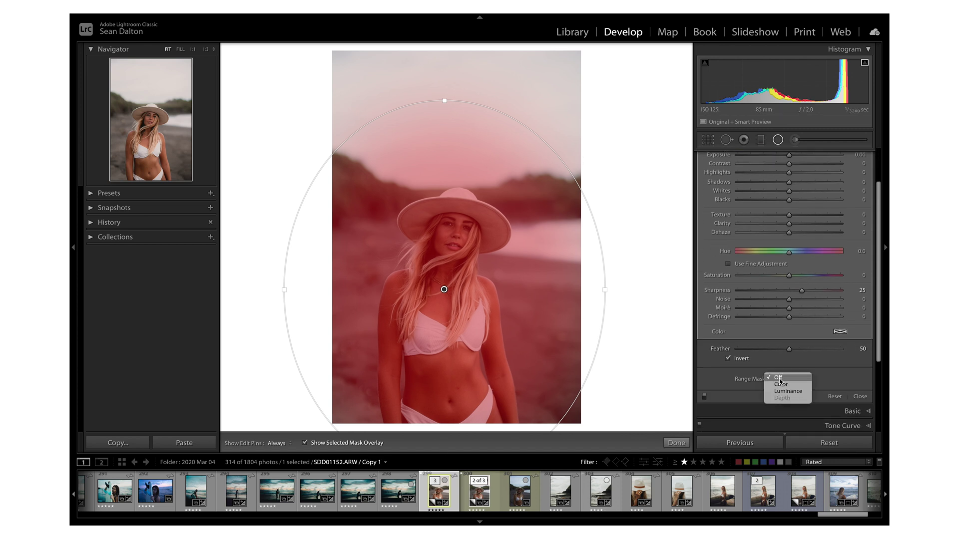
click(787, 386)
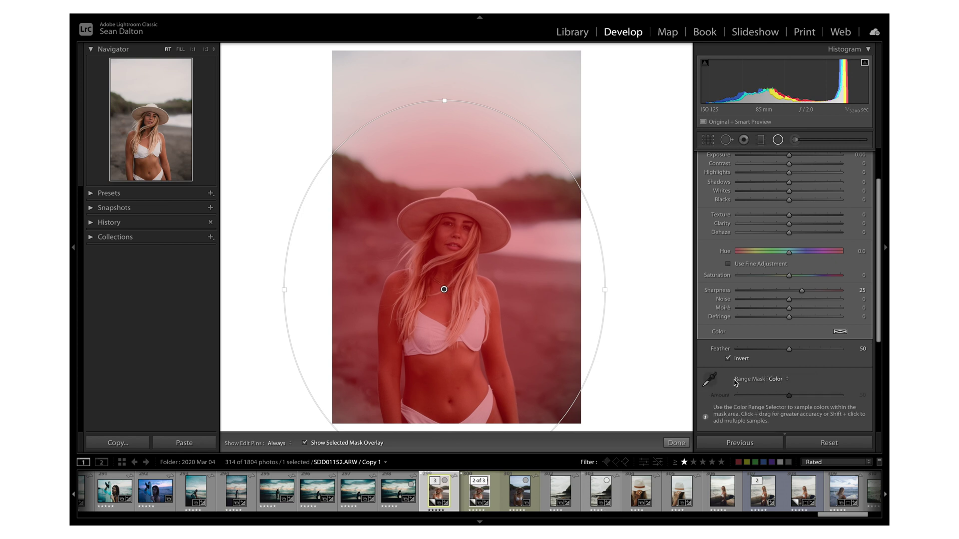
click(491, 286)
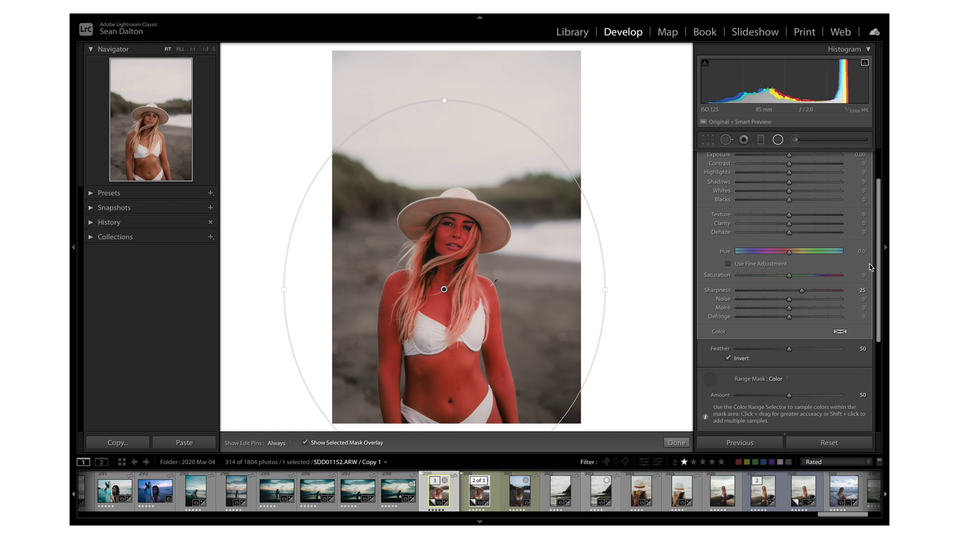
Raise the masked skin's Exposure to 0.29 and set the color range mask Amount to 32, checking it with the overlay.
key(o)
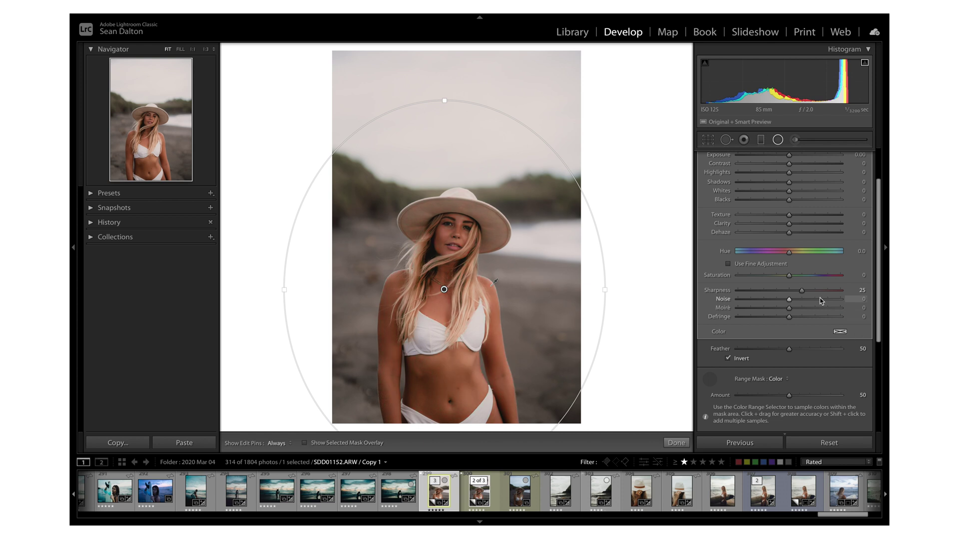
scroll(790, 210, up, 3)
drag(790, 207, 794, 207)
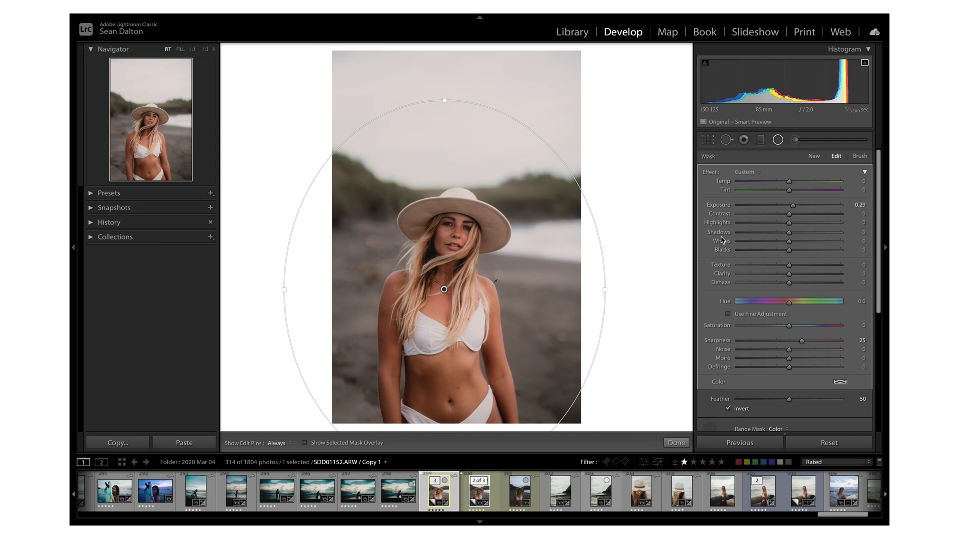
key(Escape)
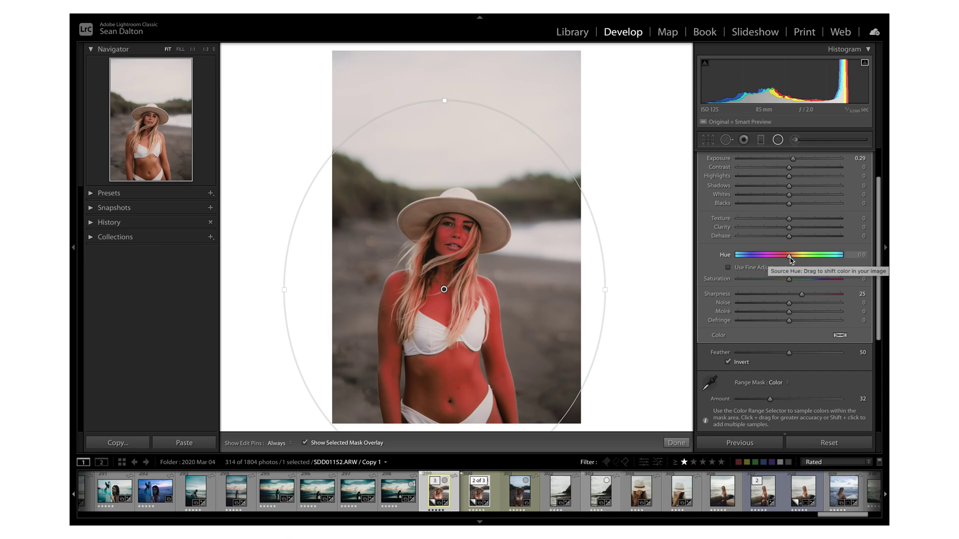
key(o)
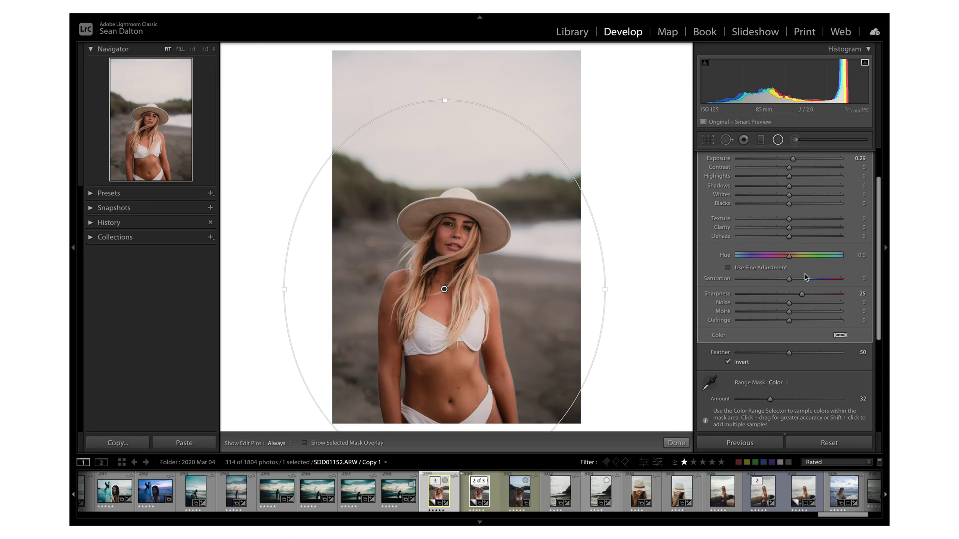
Try shifting the masked skin's Hue to -180 with the overlay off, and return the Hue to its neutral position.
scroll(799, 265, up, 3)
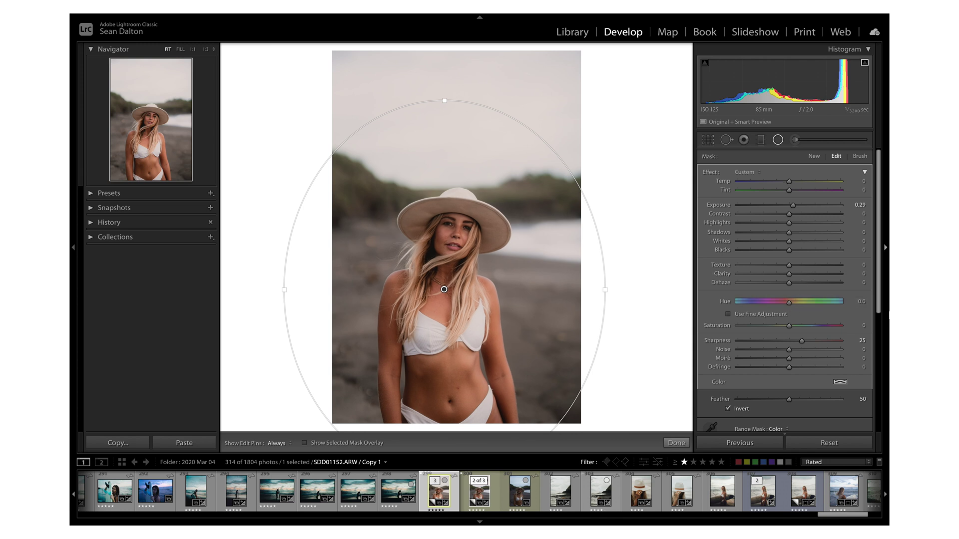
key(o)
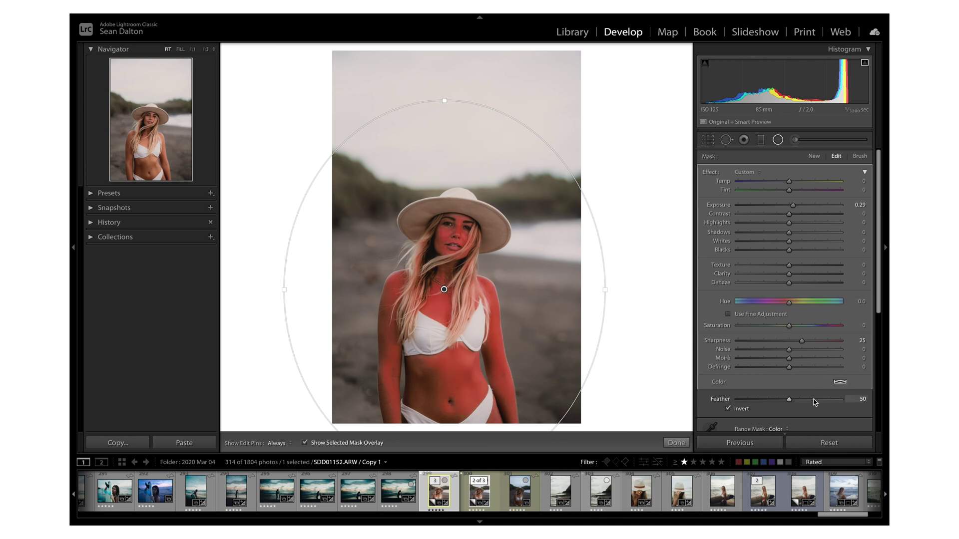
scroll(815, 402, down, 1)
scroll(802, 397, up, 1)
key(o)
drag(788, 300, 736, 301)
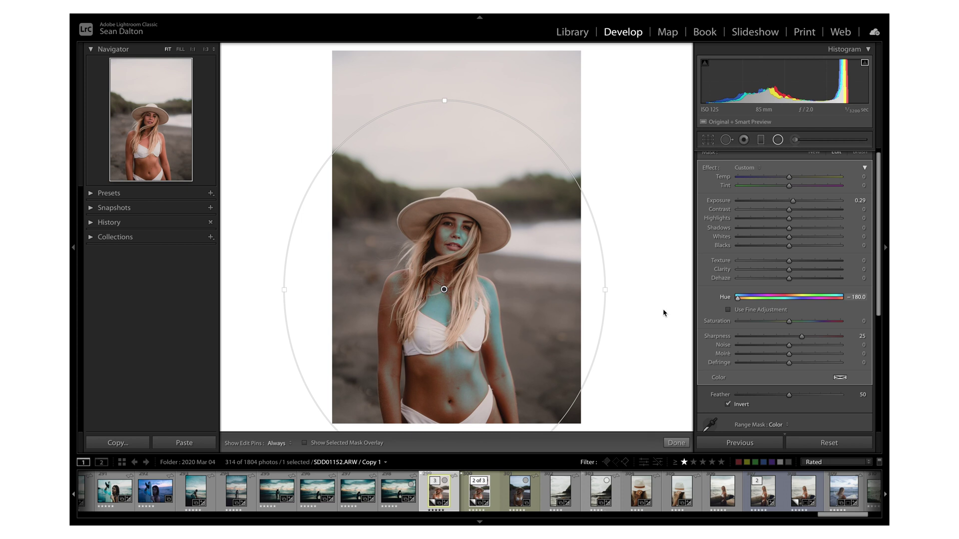
click(788, 298)
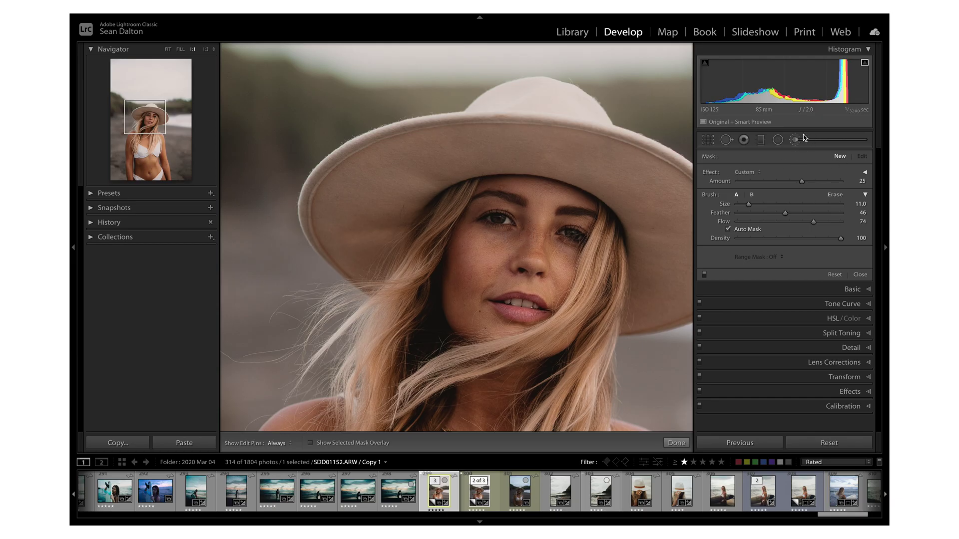
Choose the Soften Skin effect for the adjustment brush and hide the edit pins.
click(758, 173)
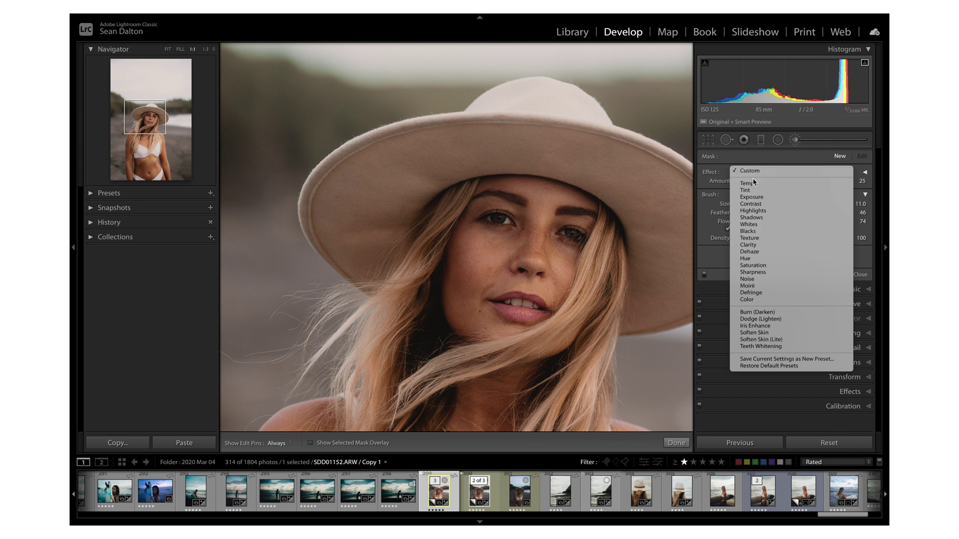
click(754, 333)
key(h)
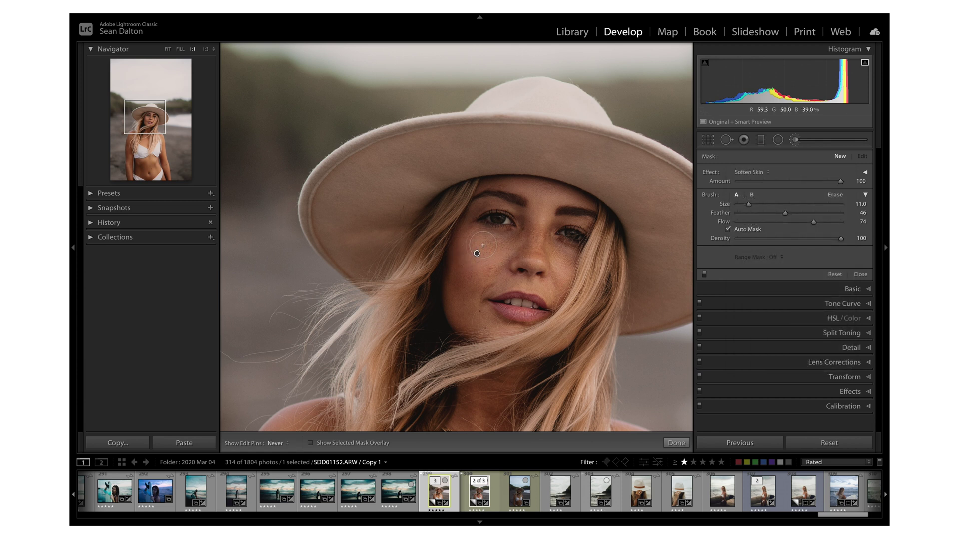
Paint the Soften Skin adjustment over her cheeks and the skin around her nose, bringing the edit pins back into view.
mouse_move(509, 242)
mouse_down()
mouse_move(482, 281)
mouse_move(499, 277)
mouse_move(469, 298)
mouse_move(477, 312)
mouse_move(499, 319)
mouse_move(458, 296)
mouse_move(525, 240)
mouse_move(532, 189)
mouse_move(554, 256)
mouse_up()
key(h)
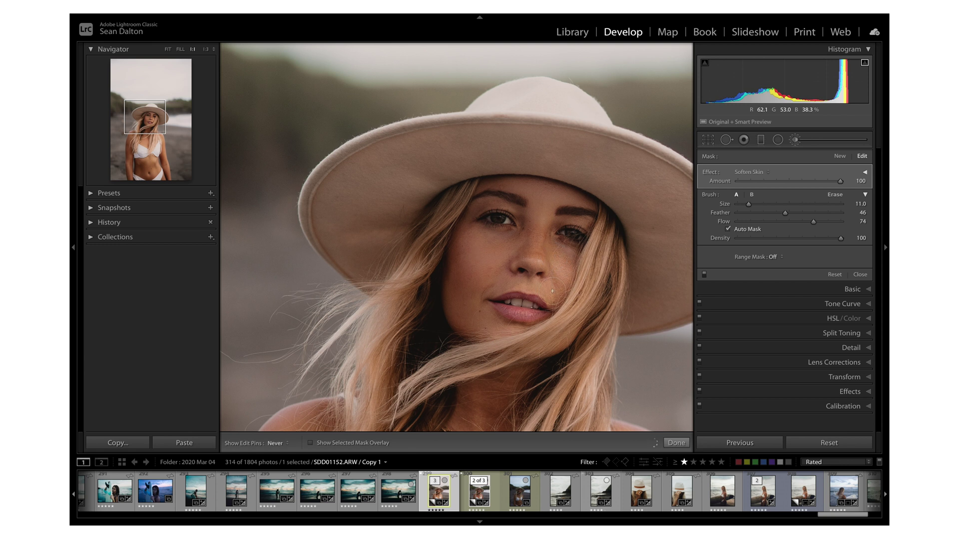
mouse_move(531, 249)
mouse_down()
mouse_move(477, 293)
mouse_move(495, 324)
mouse_move(471, 270)
mouse_move(508, 245)
mouse_up()
key(h)
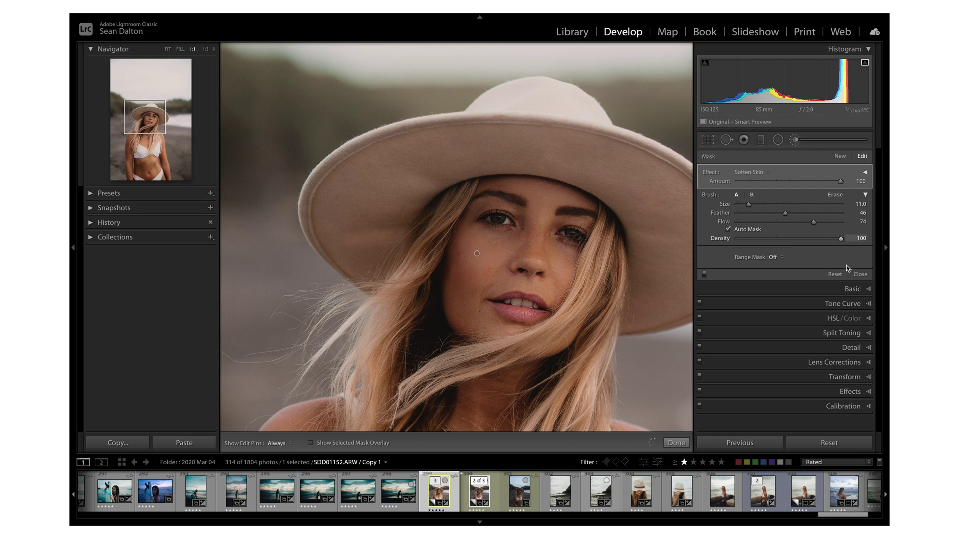
Try darkening the beach beside her with a new, enlarged Burn (Darken) brush, and undo the stroke.
click(168, 49)
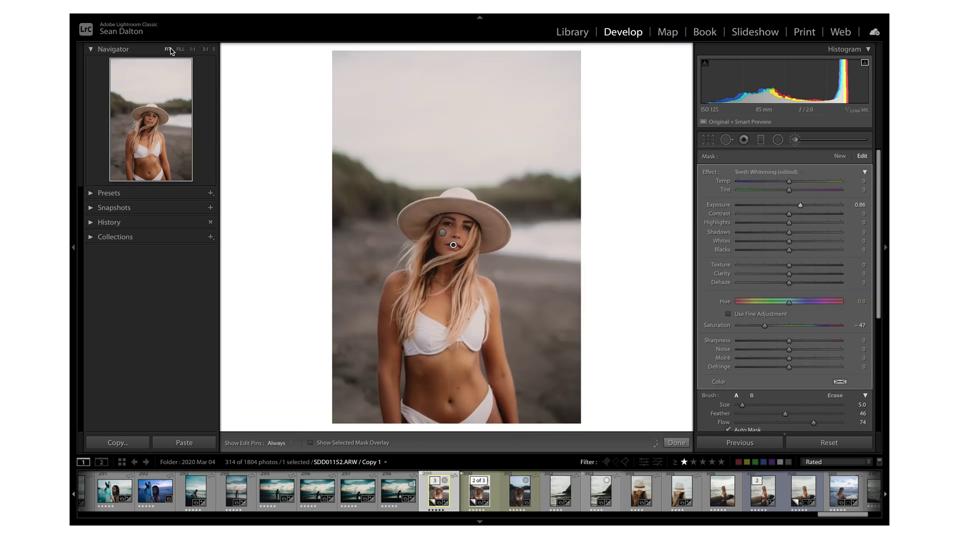
click(838, 157)
click(771, 172)
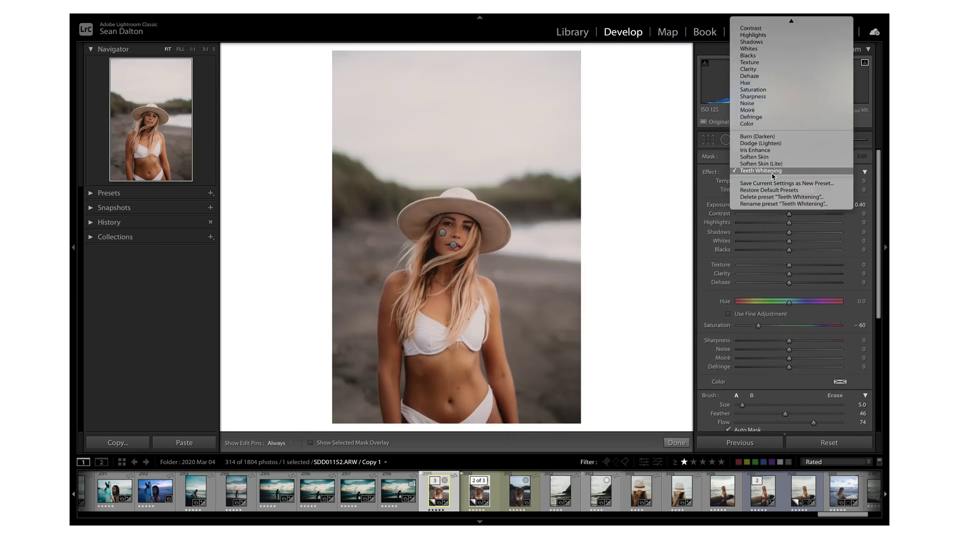
click(776, 138)
scroll(528, 331, up, 3)
scroll(527, 331, up, 4)
mouse_move(618, 300)
mouse_down()
mouse_move(499, 399)
mouse_move(517, 370)
mouse_up()
key(ctrl+z)
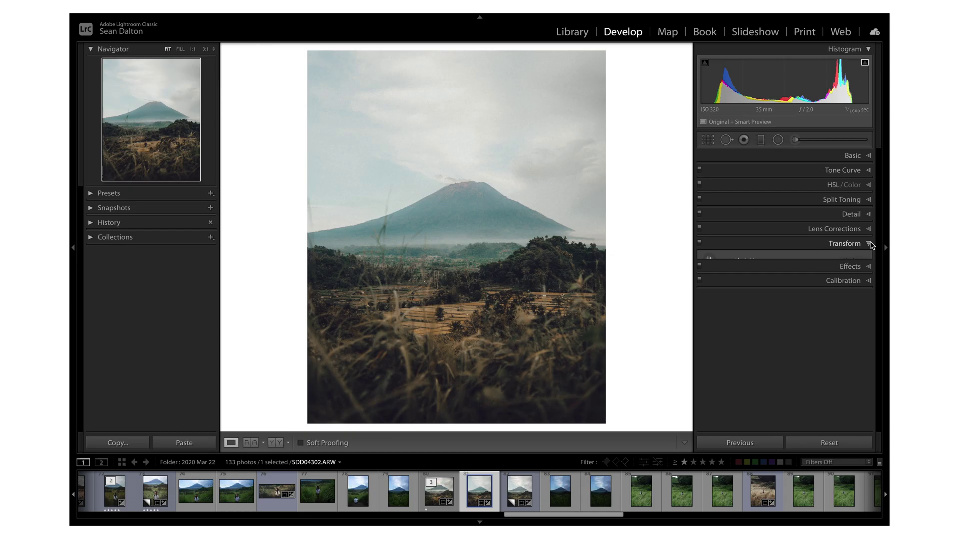
Try enlarging the mountain with a Vertical transform of +64, and reset the Vertical value.
click(870, 244)
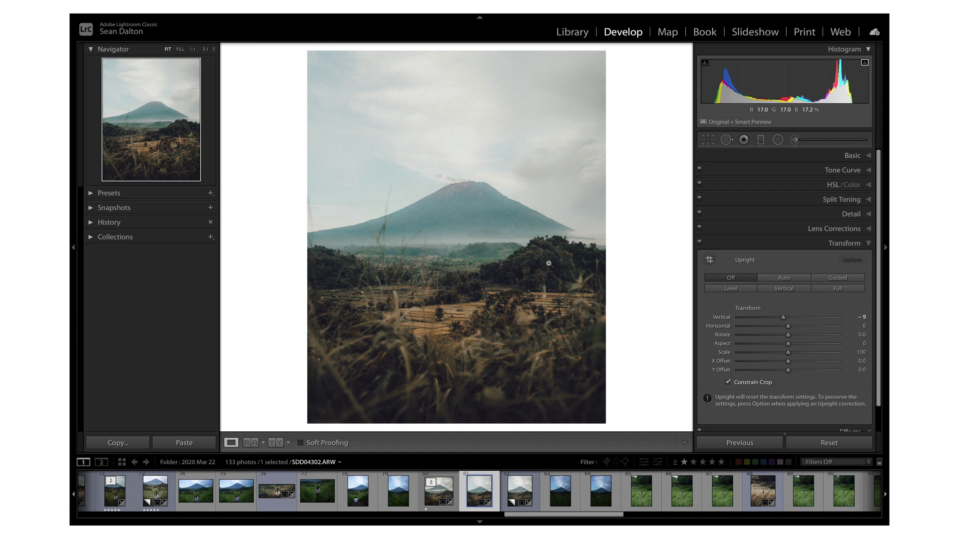
click(481, 216)
click(481, 216)
drag(784, 321, 819, 317)
key(super+z)
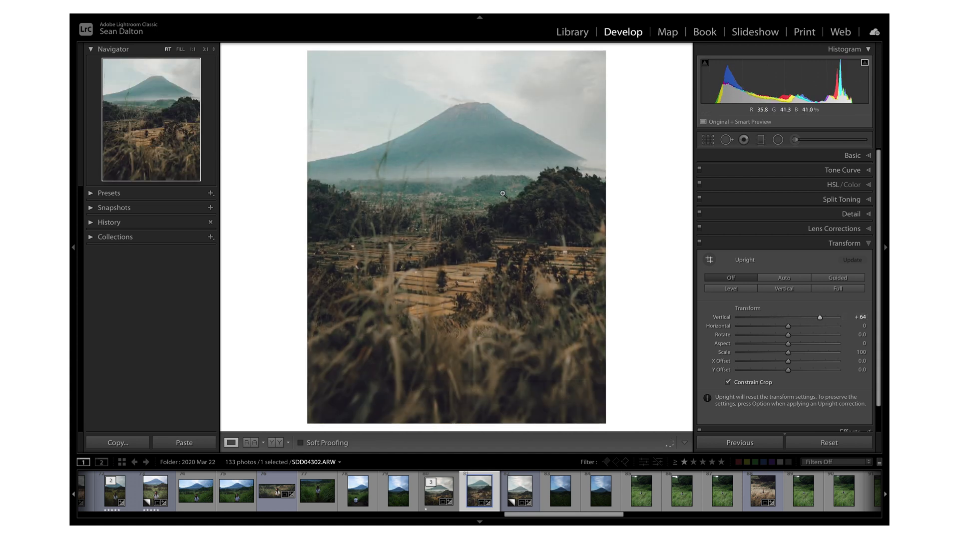
double_click(819, 317)
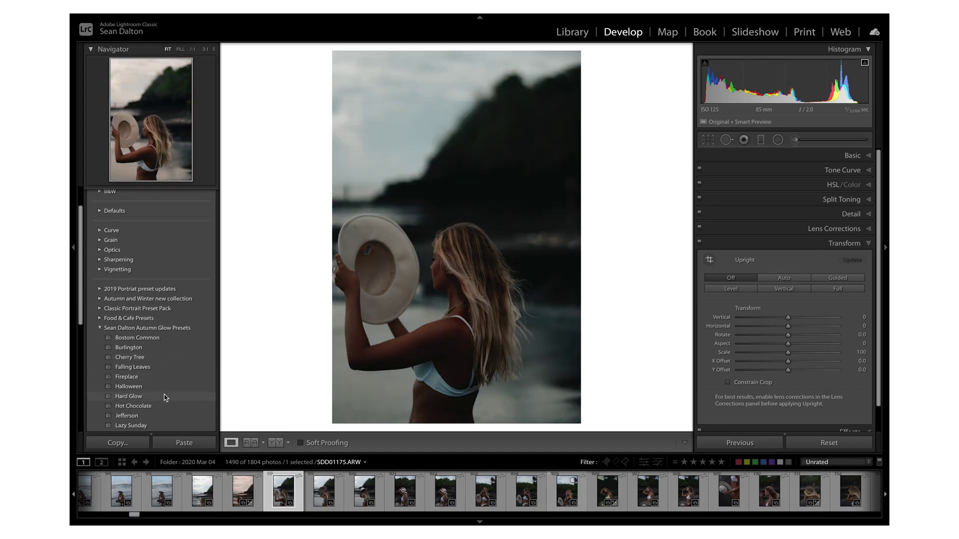
Apply the Halloween preset to the portrait with the hat, and set Exposure to +0.40 and Highlights to -74.
click(165, 398)
click(166, 389)
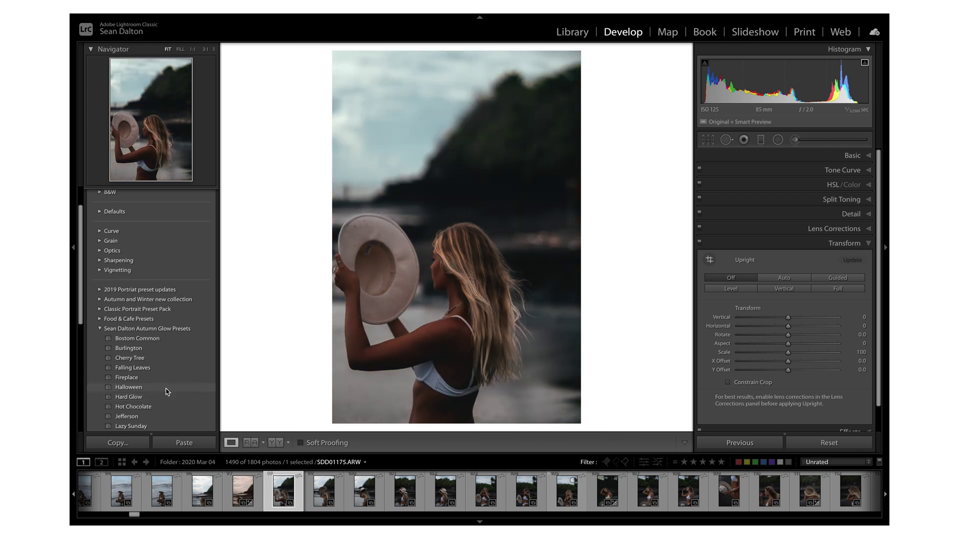
click(165, 389)
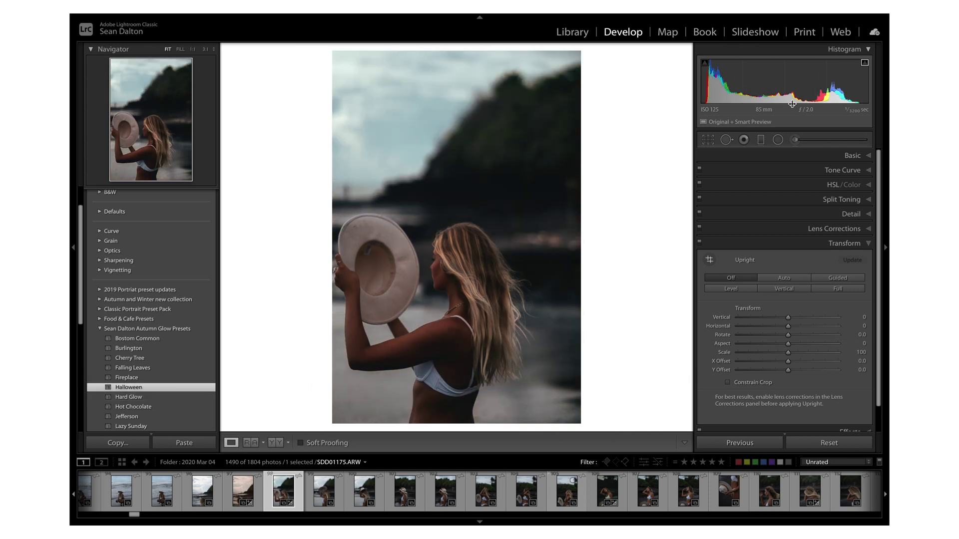
click(856, 159)
drag(789, 252, 753, 278)
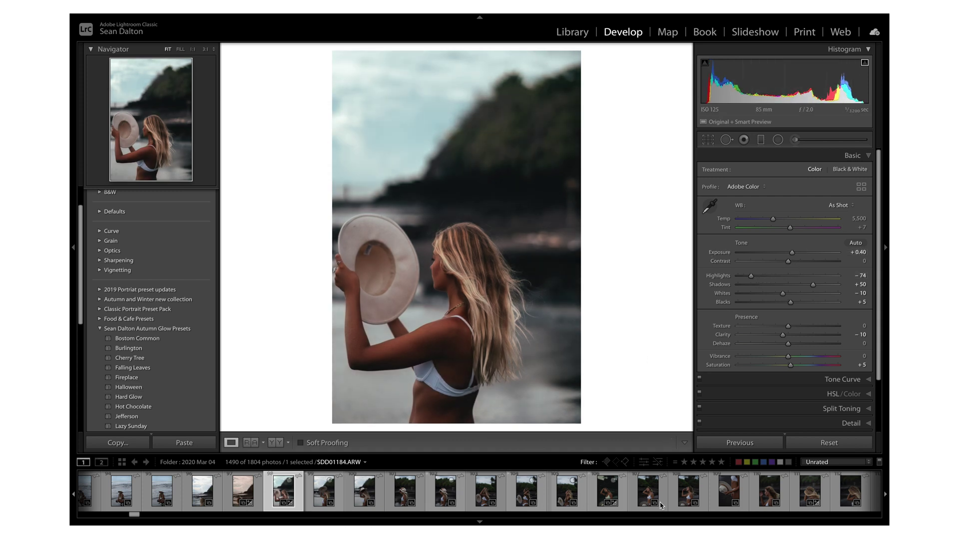
Select the 11 consecutive portraits starting with the edited one and synchronize all checked settings across them.
shift+click(687, 501)
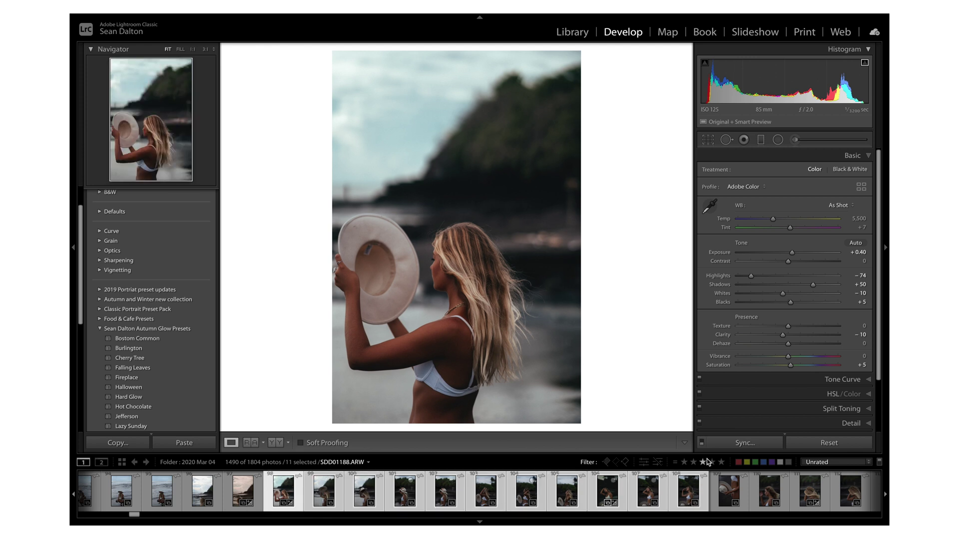
click(739, 443)
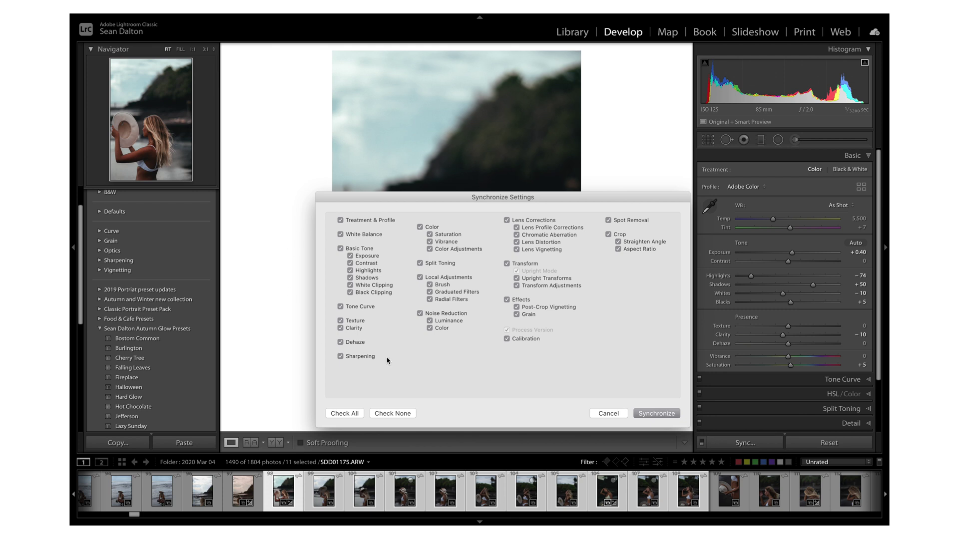
click(656, 414)
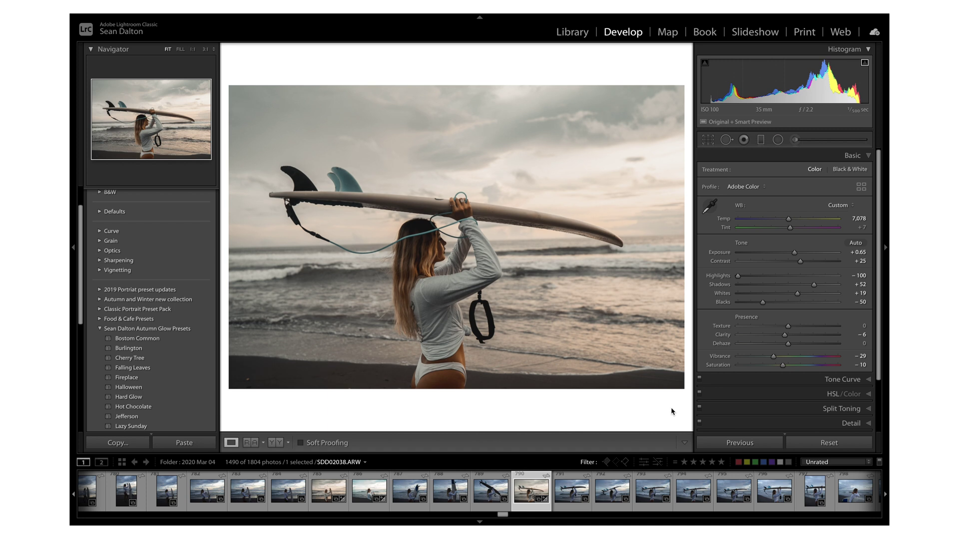
Set the Exposure of the edited photo with the surfboard held overhead to +0.90.
scroll(596, 494, down, 5)
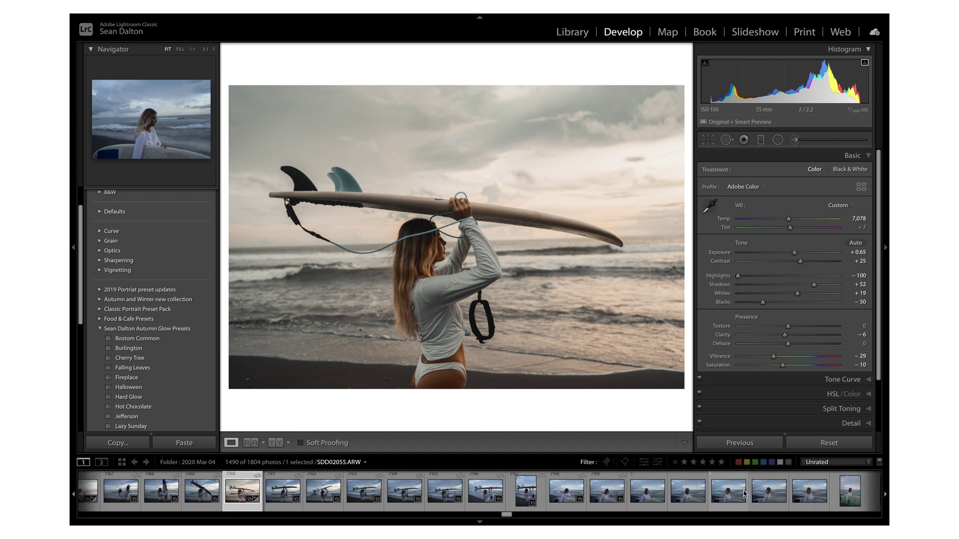
scroll(744, 494, up, 3)
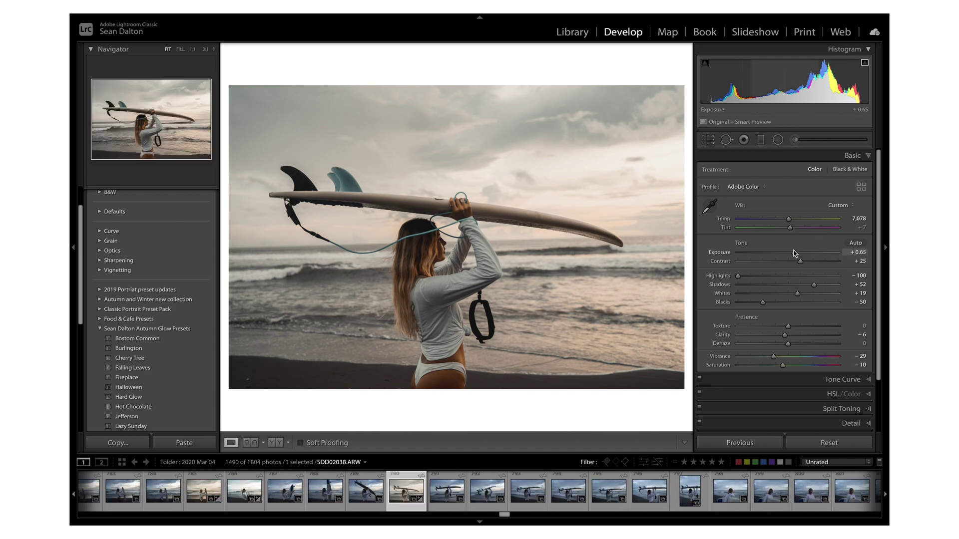
drag(794, 253, 798, 254)
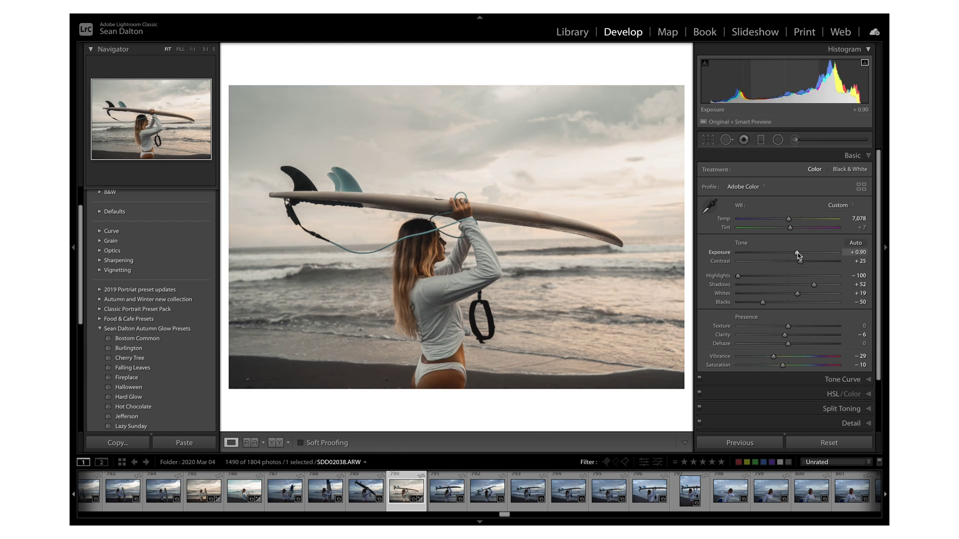
Select the edited surfboard photo and the frames after it, 16 in all, match their total exposures and check several frames.
scroll(721, 481, down, 4)
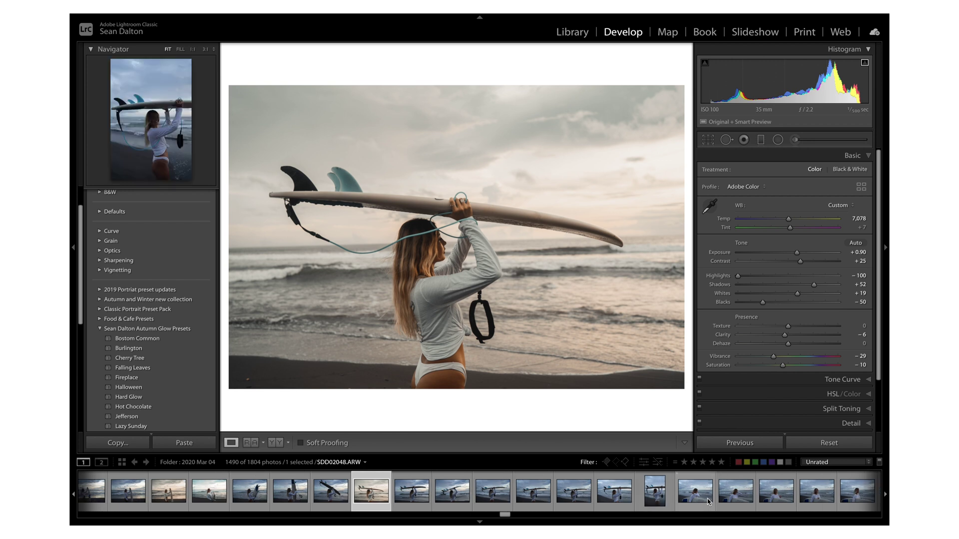
shift+click(832, 494)
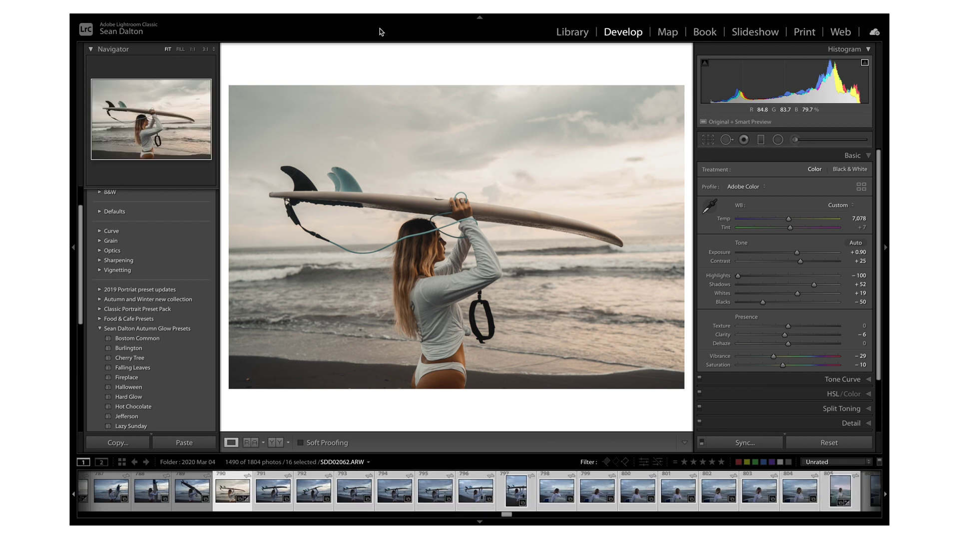
click(270, 18)
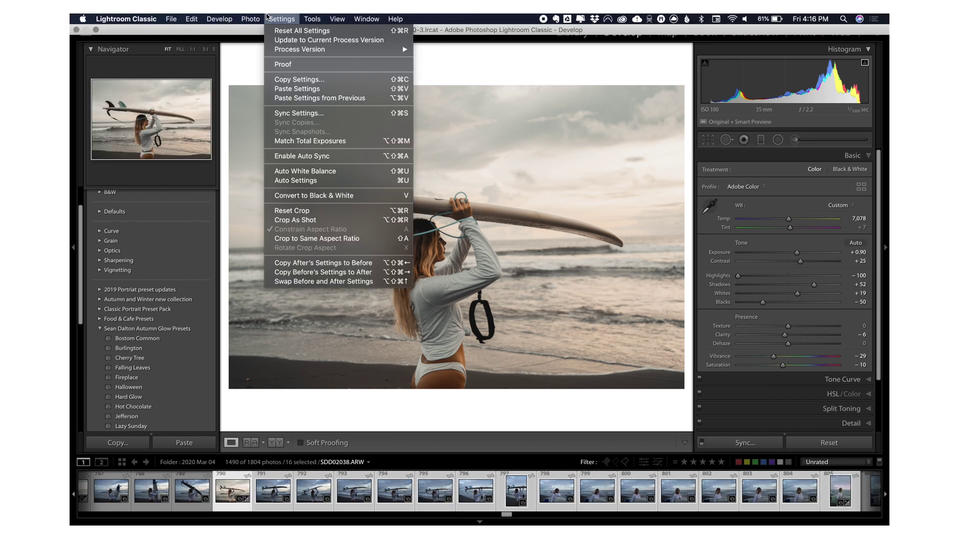
click(379, 141)
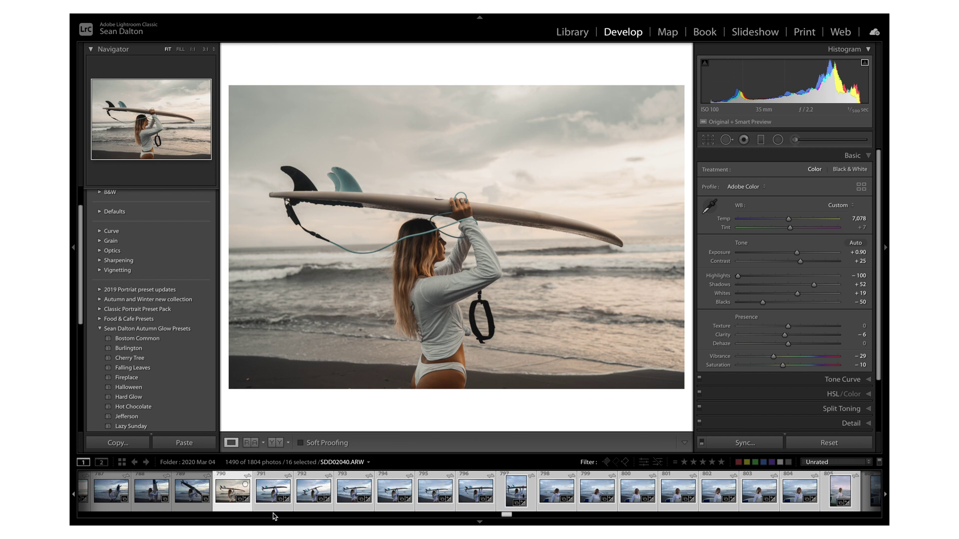
click(428, 492)
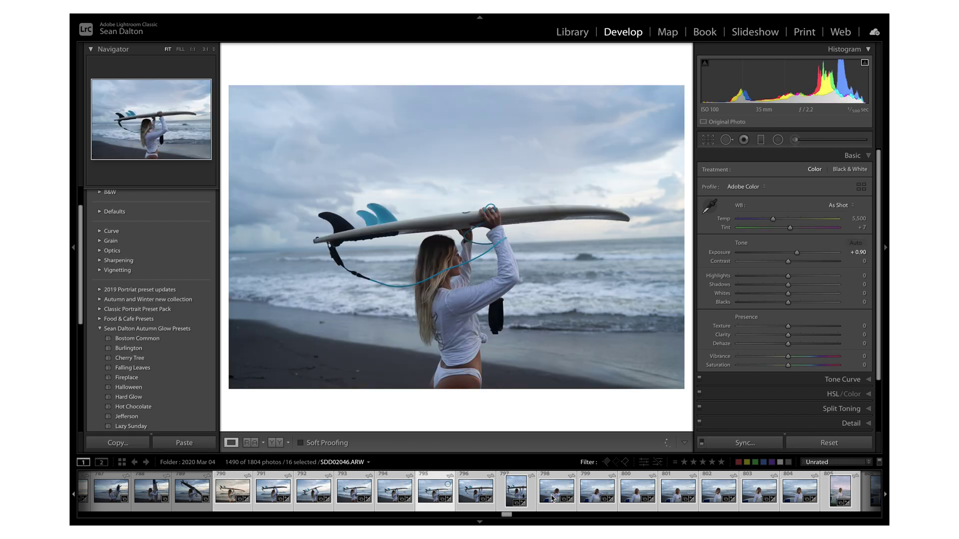
click(595, 492)
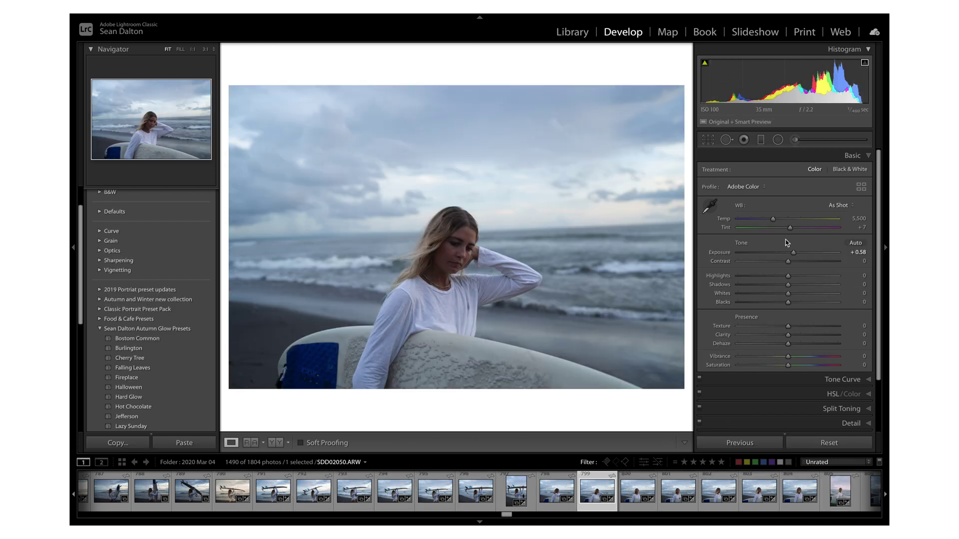
click(718, 499)
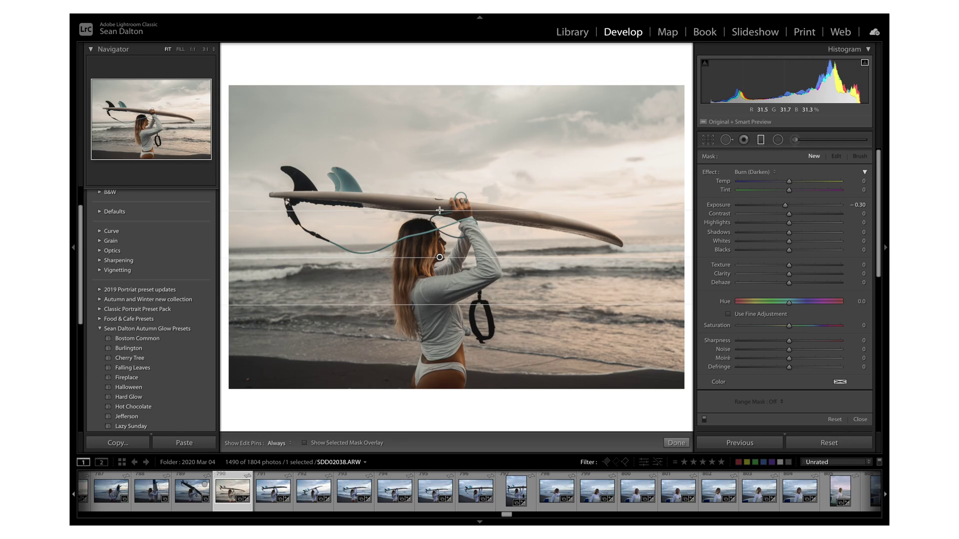
Darken the beach with a graduated filter at Exposure -0.92 and brush its mask off the woman, checking it with the overlay.
drag(440, 210, 439, 209)
drag(786, 207, 779, 207)
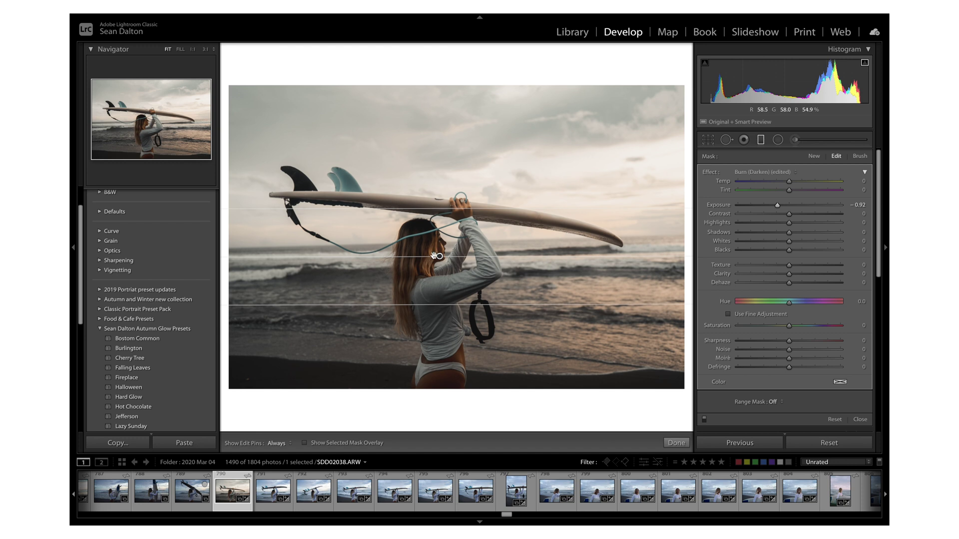
click(860, 157)
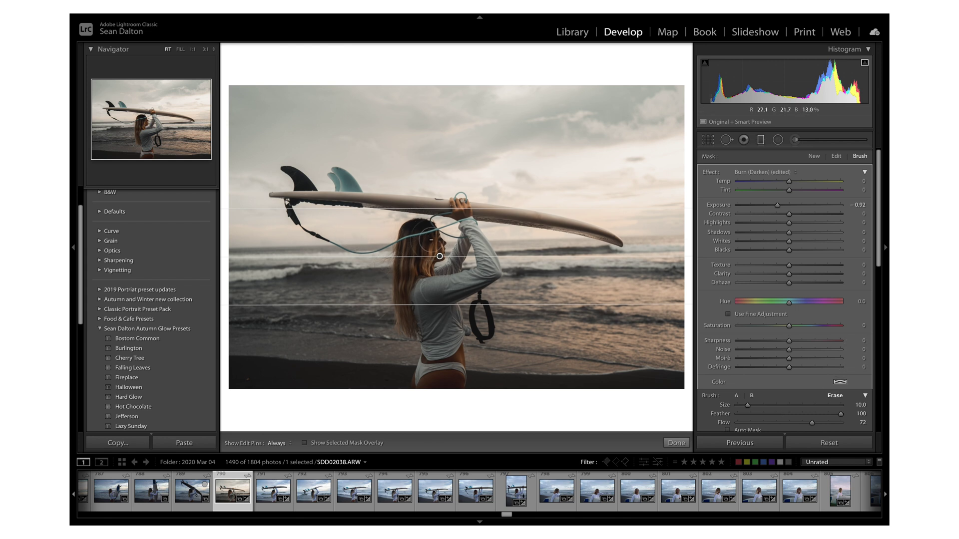
key(h)
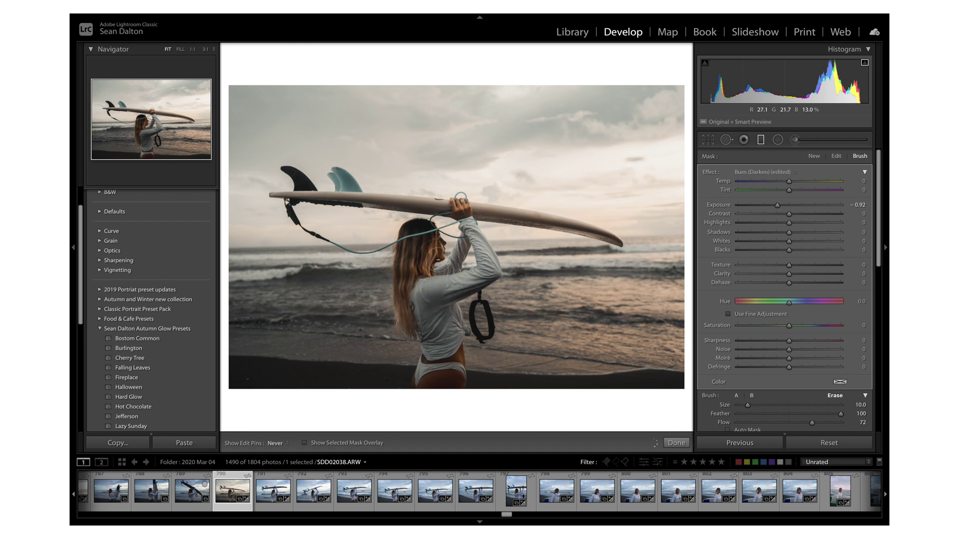
key(h)
key(o)
key(h)
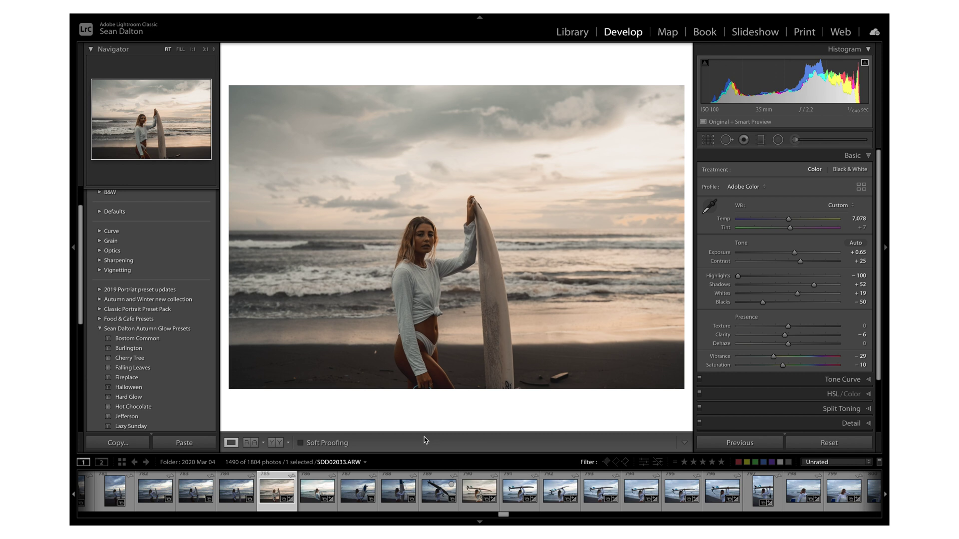
Apply the Falling Leaves preset to the upright surfboard photo, set Exposure to +1.10 and Shadows to +50, and view the preset's update option.
click(160, 370)
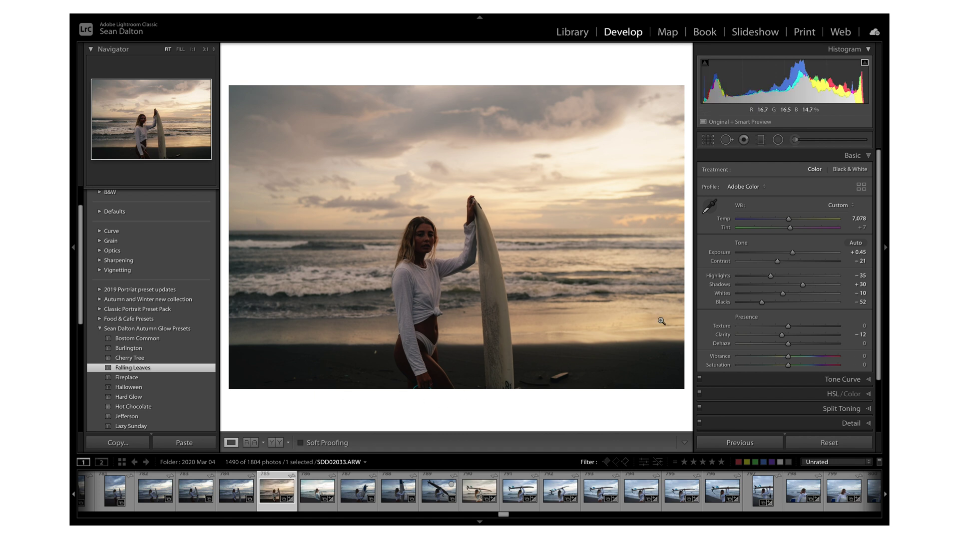
drag(791, 252, 798, 253)
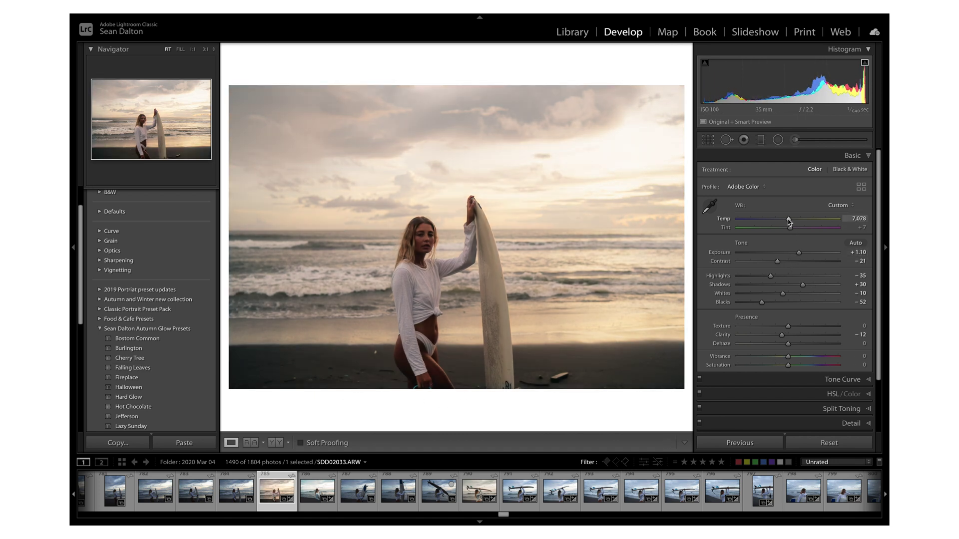
drag(809, 286, 813, 286)
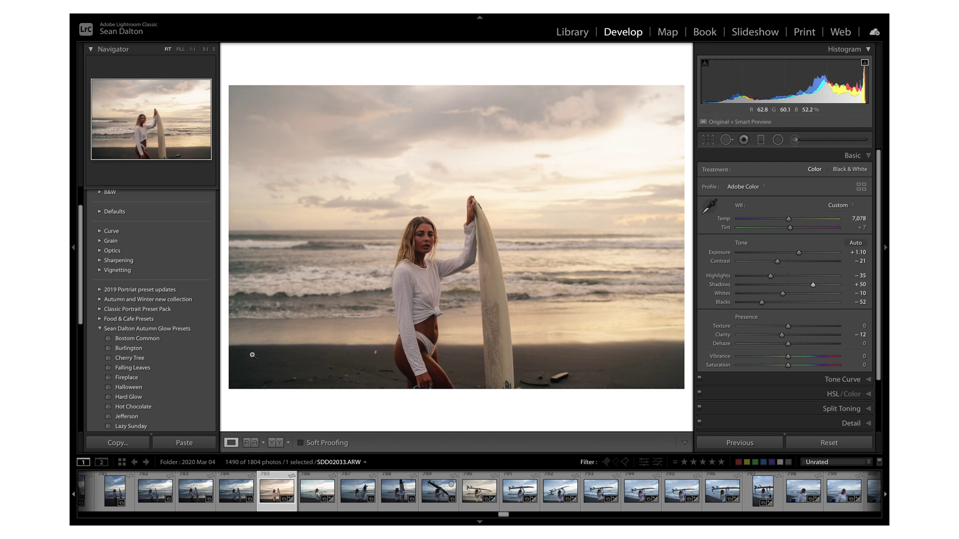
right_click(184, 370)
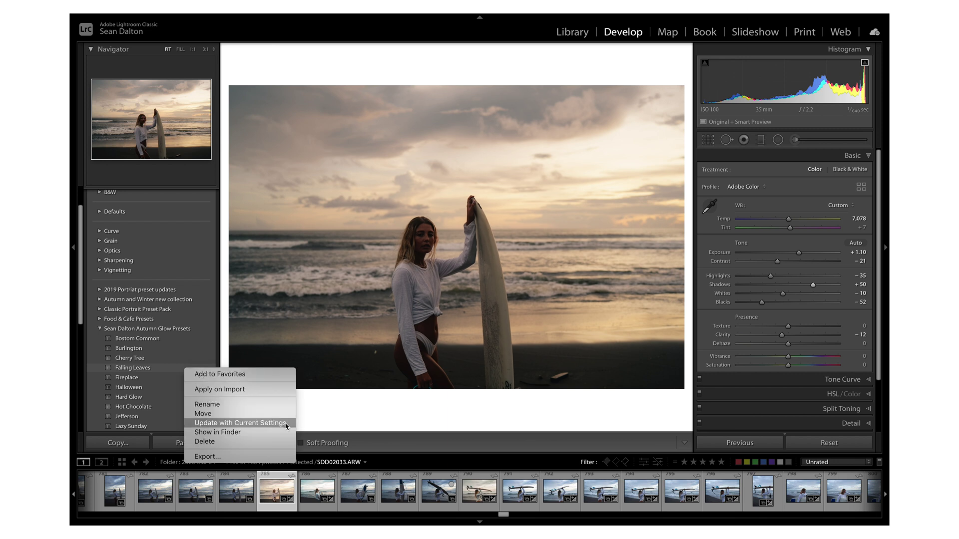
click(399, 416)
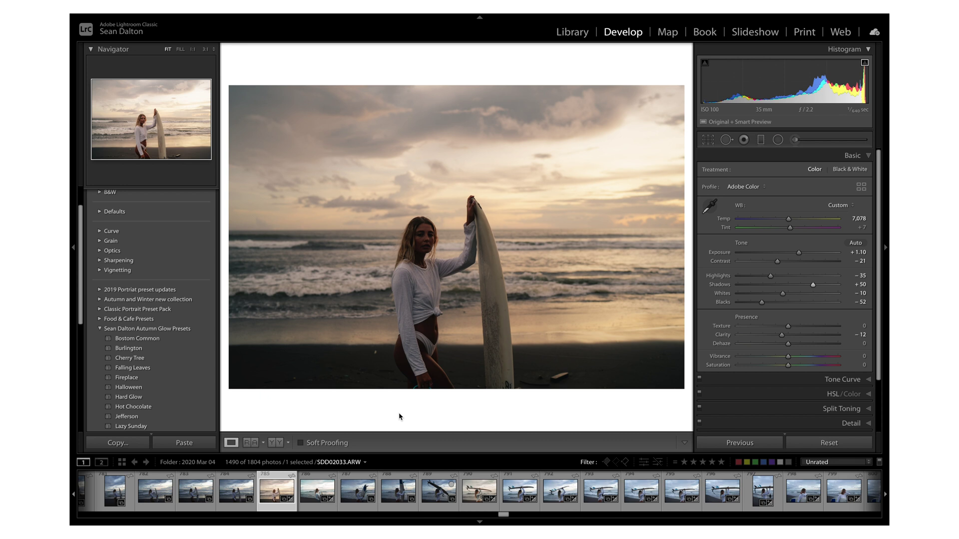